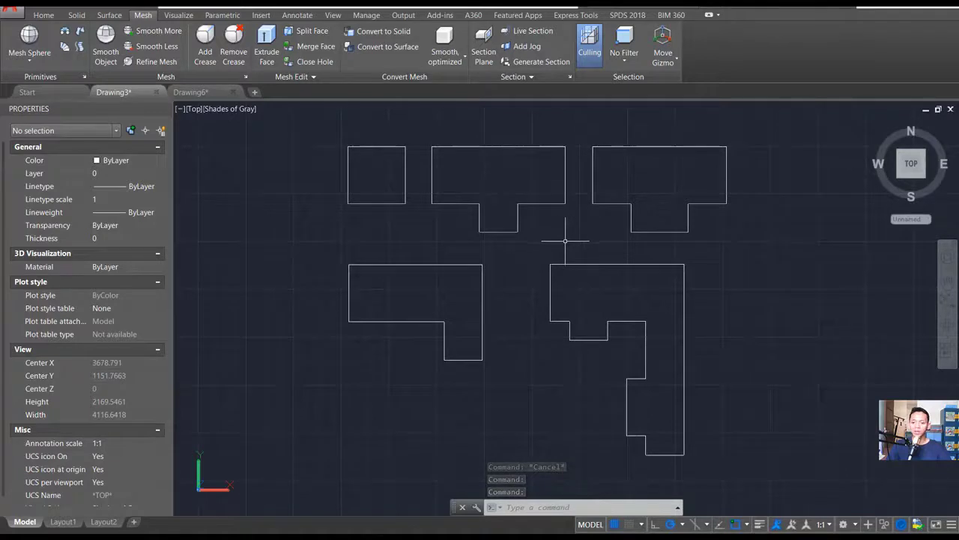
- Select the lower edge of the square outline to check what kind of object it is
middle_click_drag(566, 240, 581, 246)
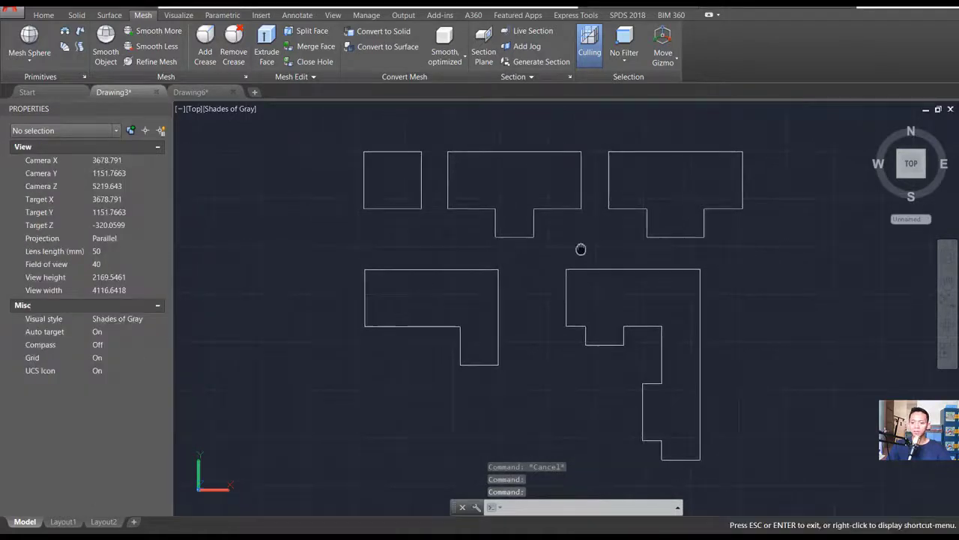
left_click(390, 227)
left_click(386, 195)
left_click(477, 220)
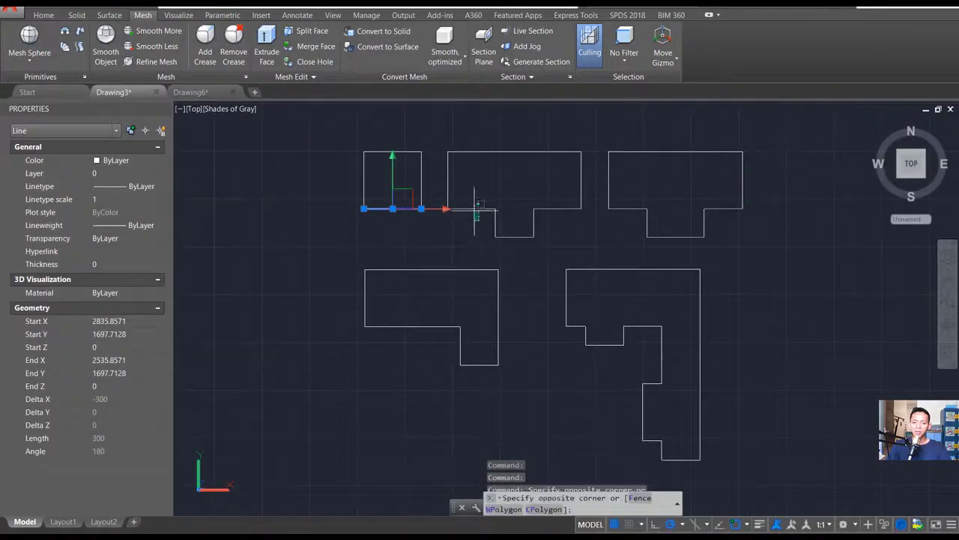
left_click(467, 189)
key("Escape")
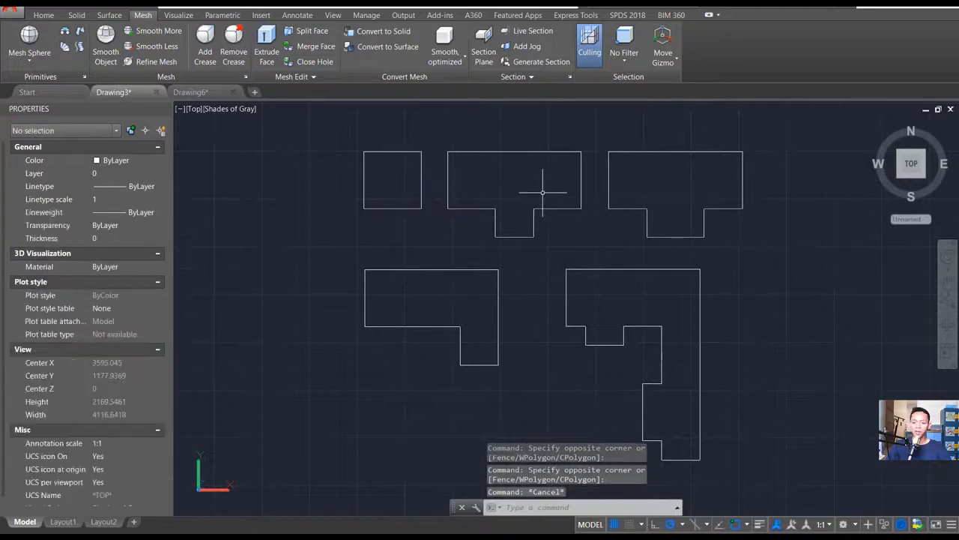
- Join the lines of all the roof outlines into polylines and check the square outline
type("join")
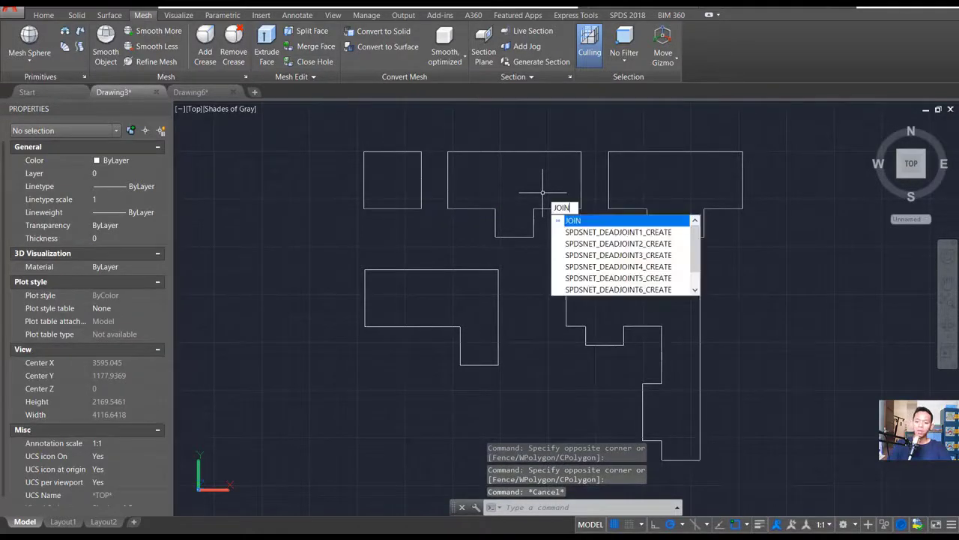
key("Return")
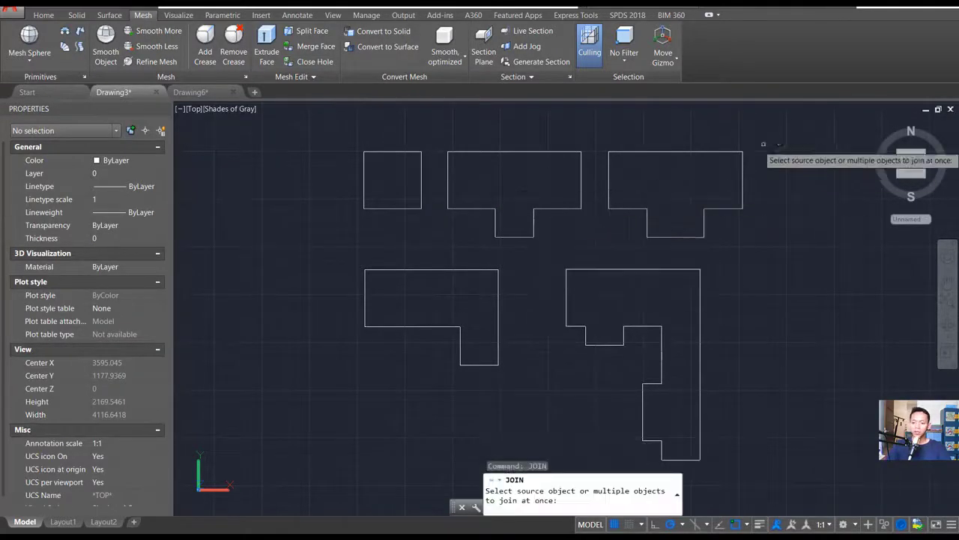
left_click(782, 115)
left_click(299, 475)
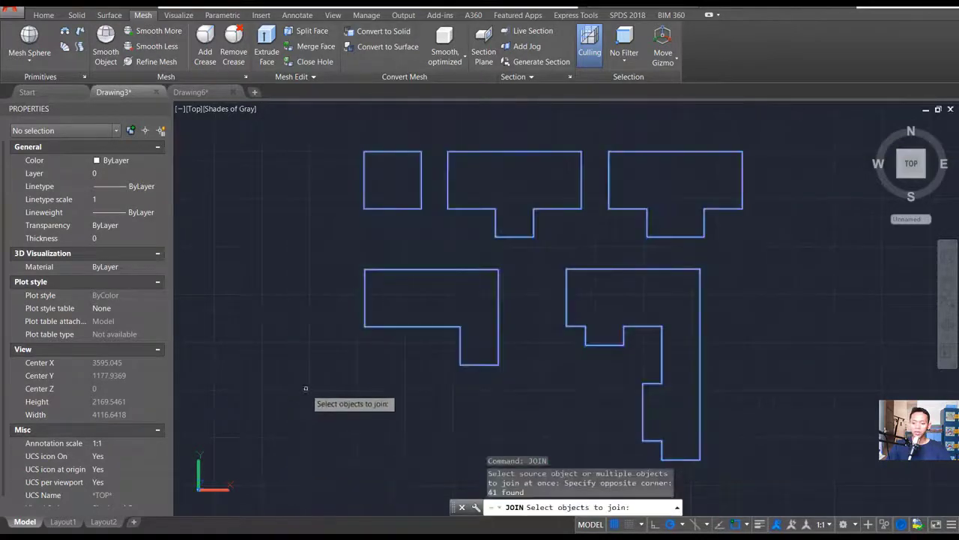
key("Return")
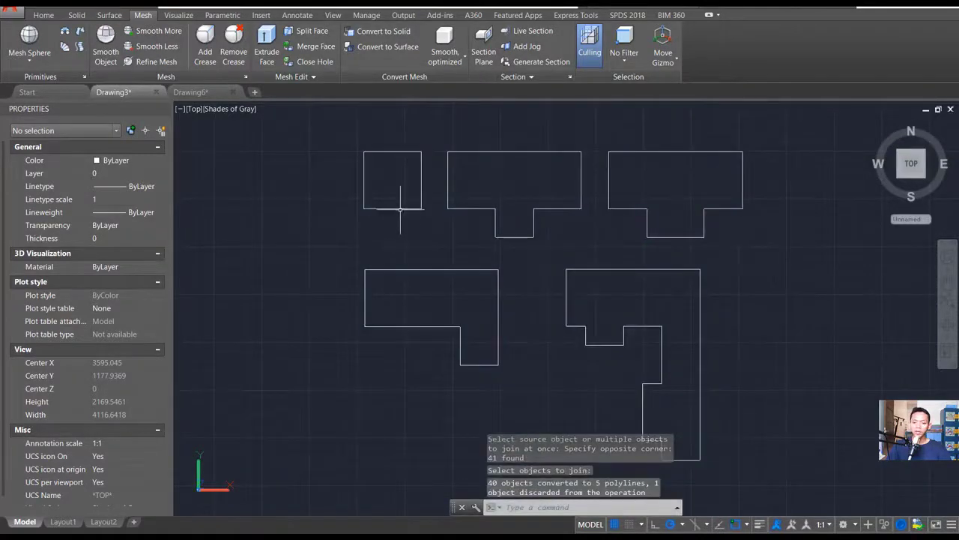
left_click(401, 209)
key("Escape")
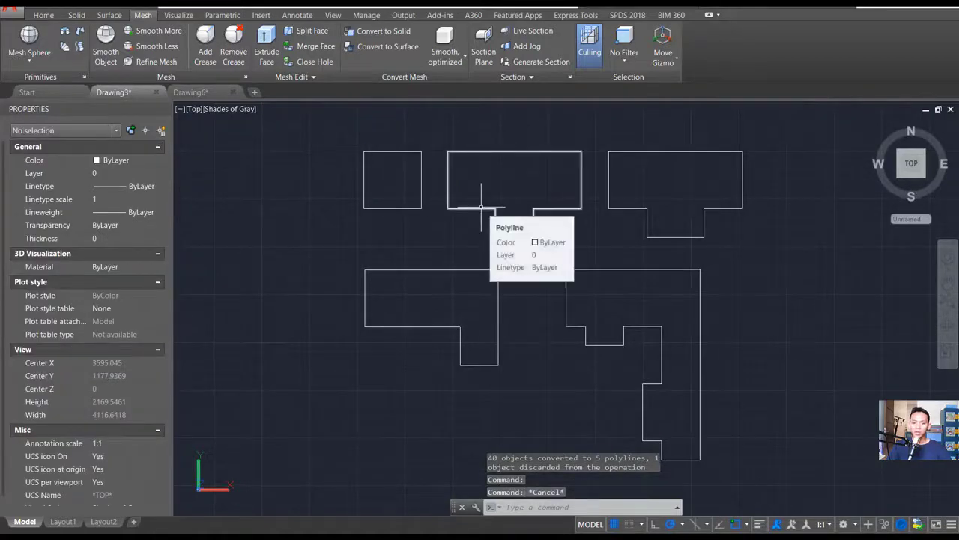
- Extrude the square outline upward with a 45° taper angle to form a pyramid roof
middle_click_drag(621, 343, 589, 248, "shift")
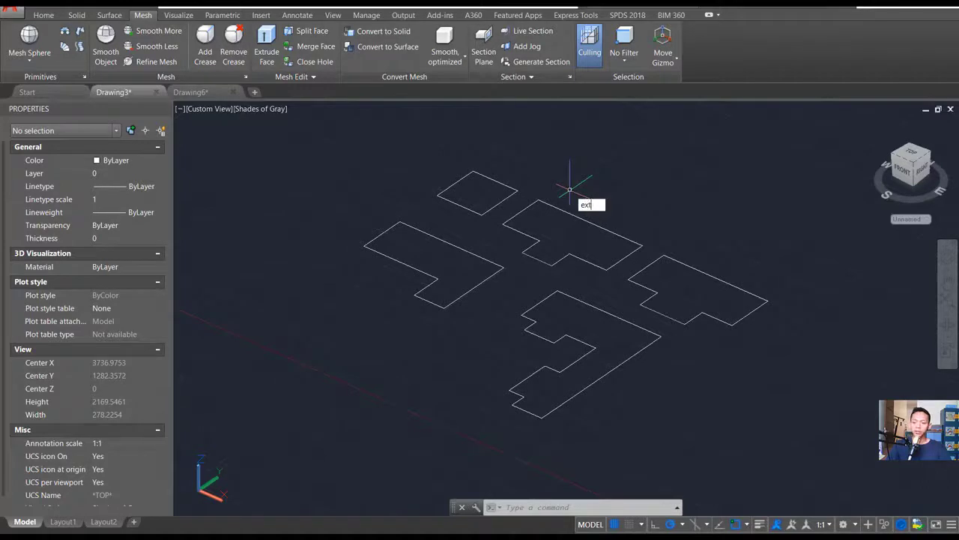
key("Return")
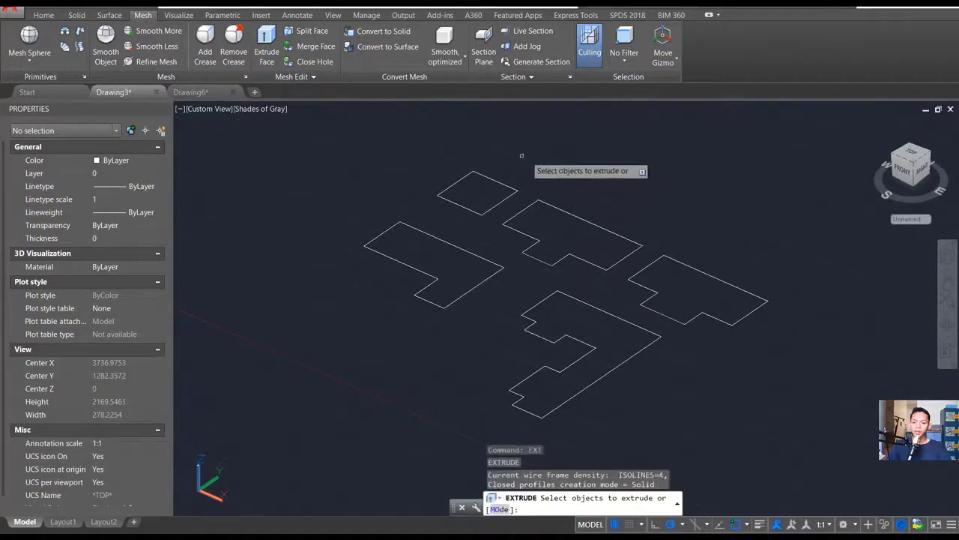
left_click(470, 208)
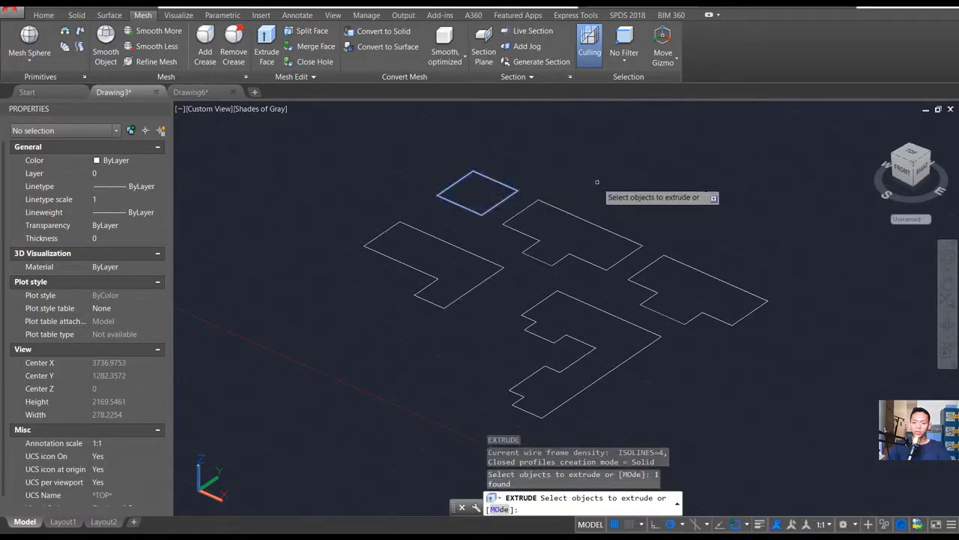
key("Return")
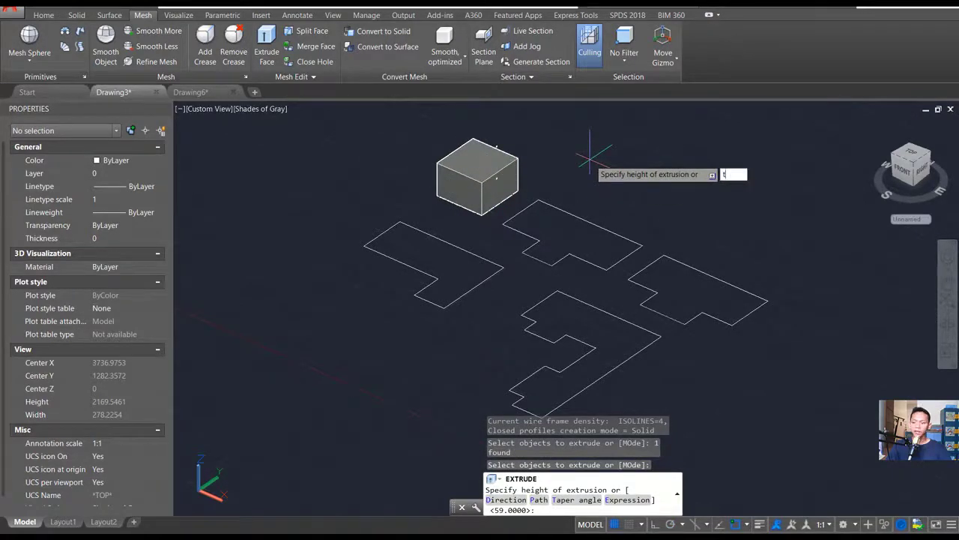
key("Return")
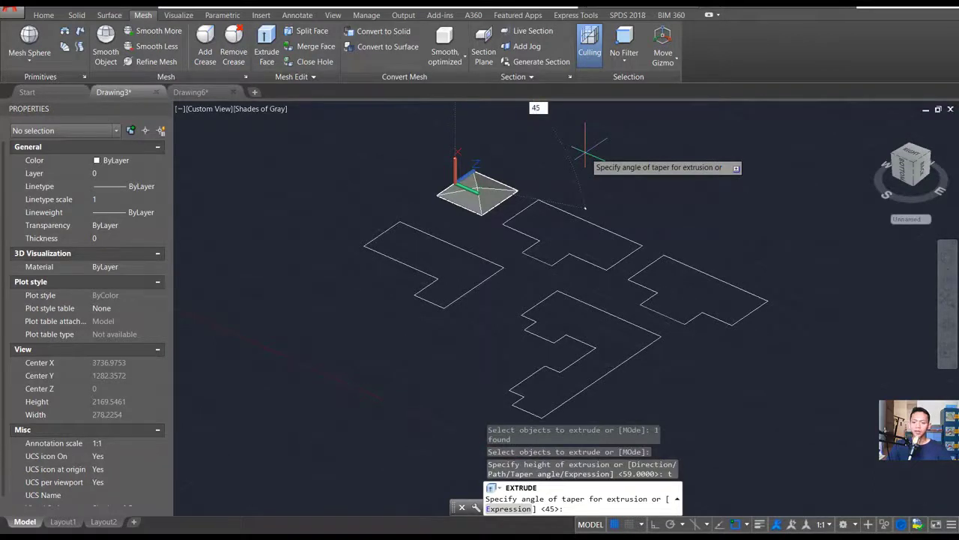
key("Return")
key("Return")
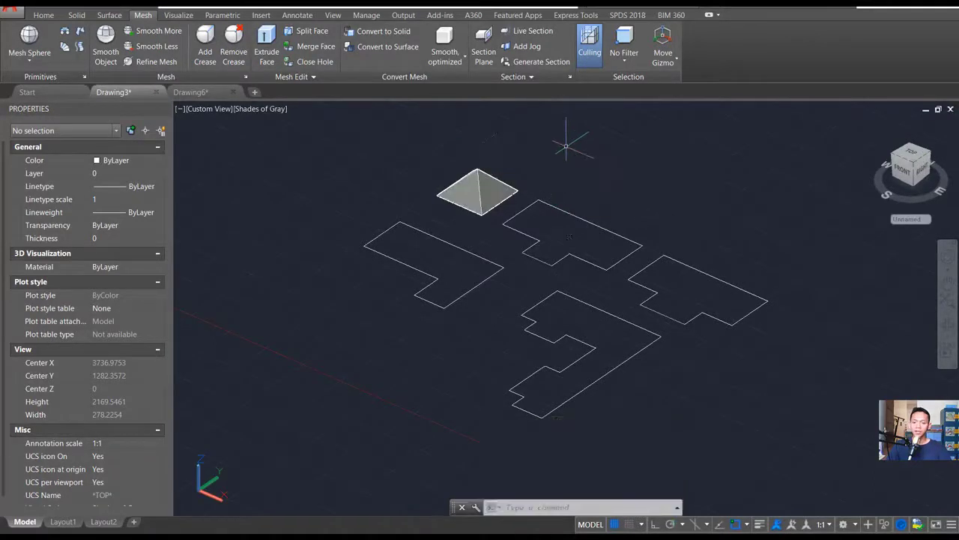
- Extrude the T-shaped outline beside the pyramid upward with a 45° taper angle
middle_click_drag(449, 225, 540, 274, "shift")
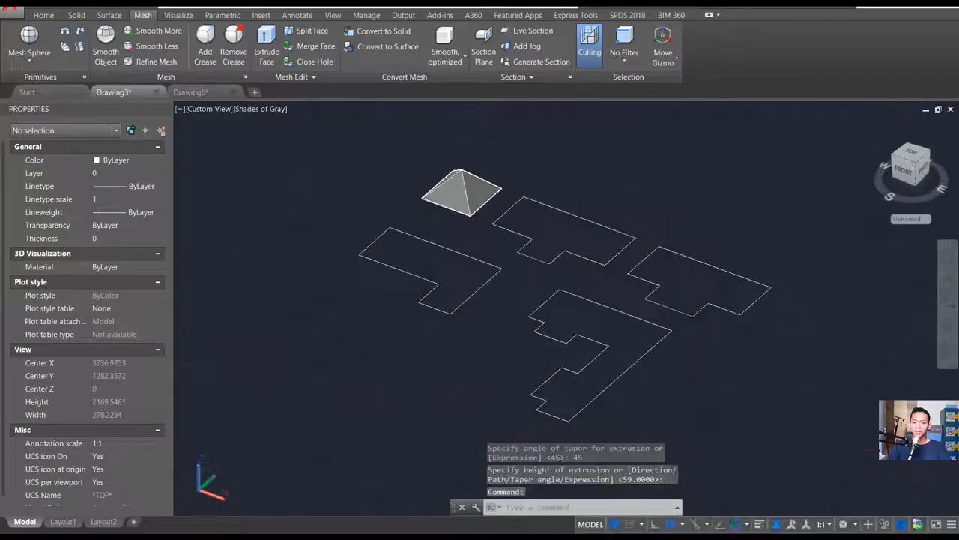
middle_click_drag(574, 218, 553, 231)
type("ext")
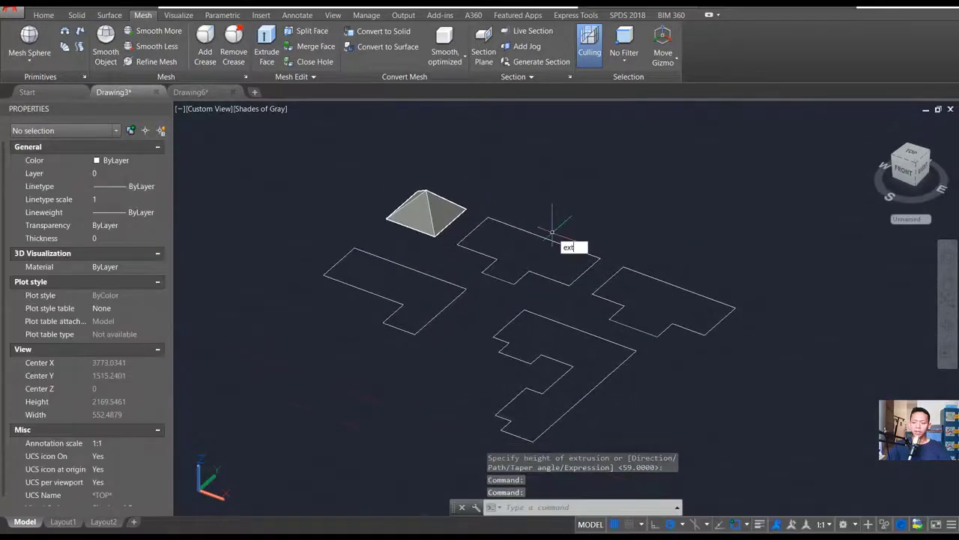
left_click(548, 239)
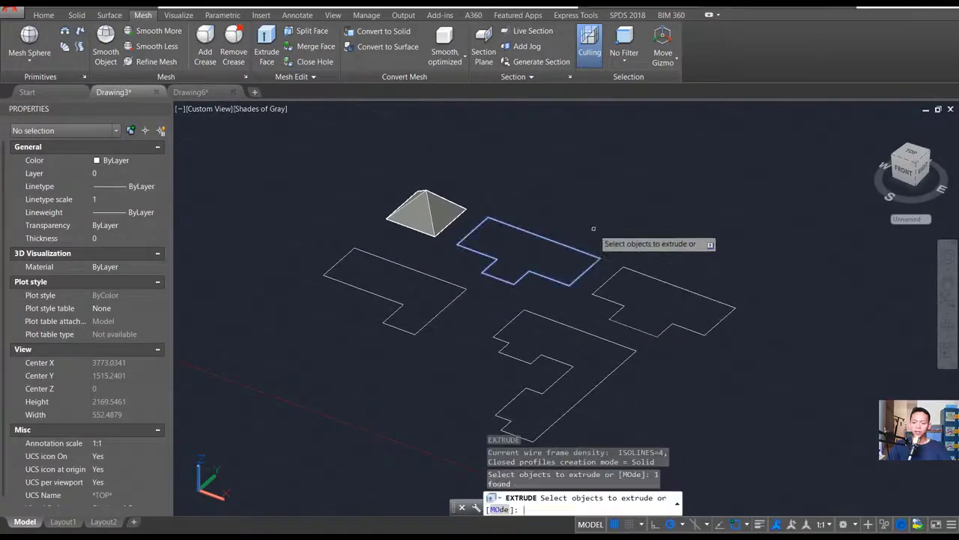
key("Return")
key("Return")
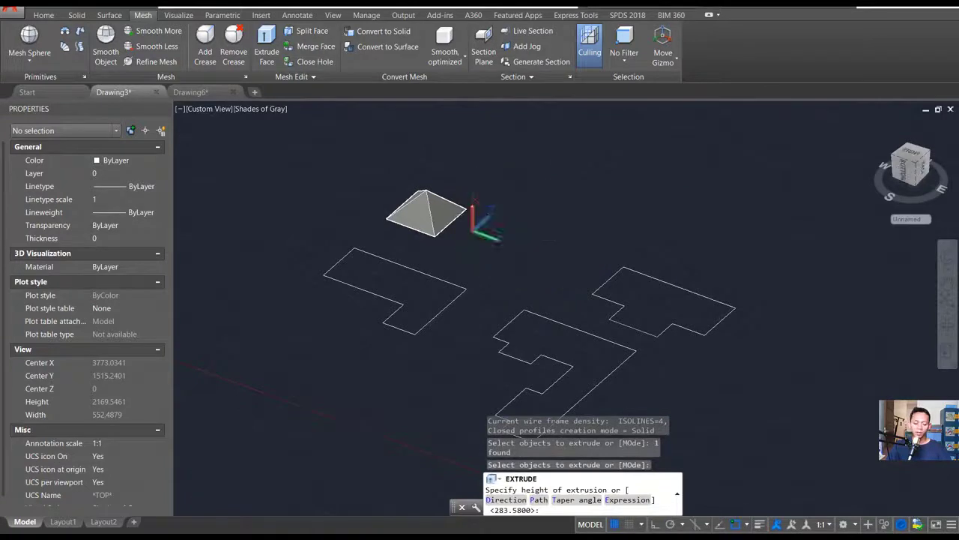
type("45")
key("Return")
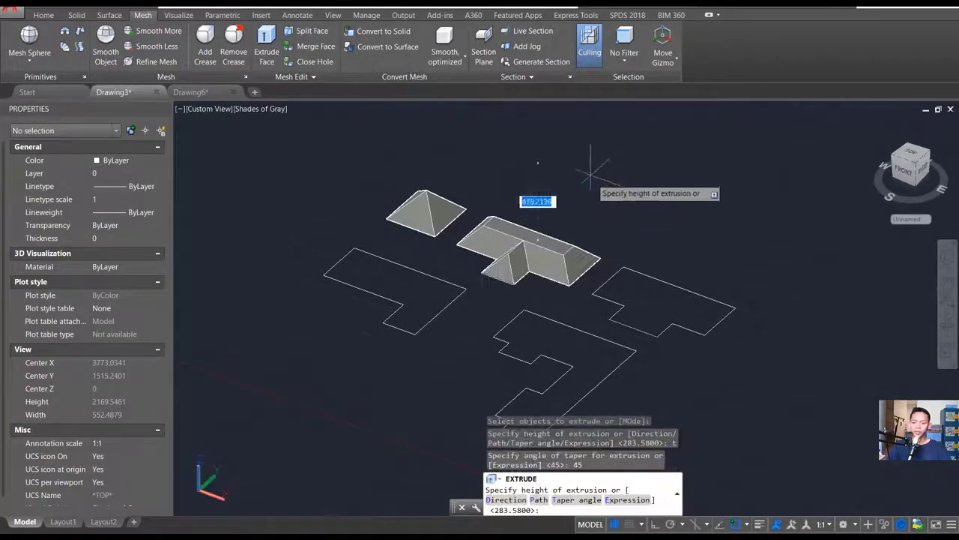
left_click(582, 146)
- Examine the T-shaped roof solid from several sides, including its flat top and the front wing
middle_click_drag(513, 252, 612, 263, "shift")
scroll(458, 262, "up", 3)
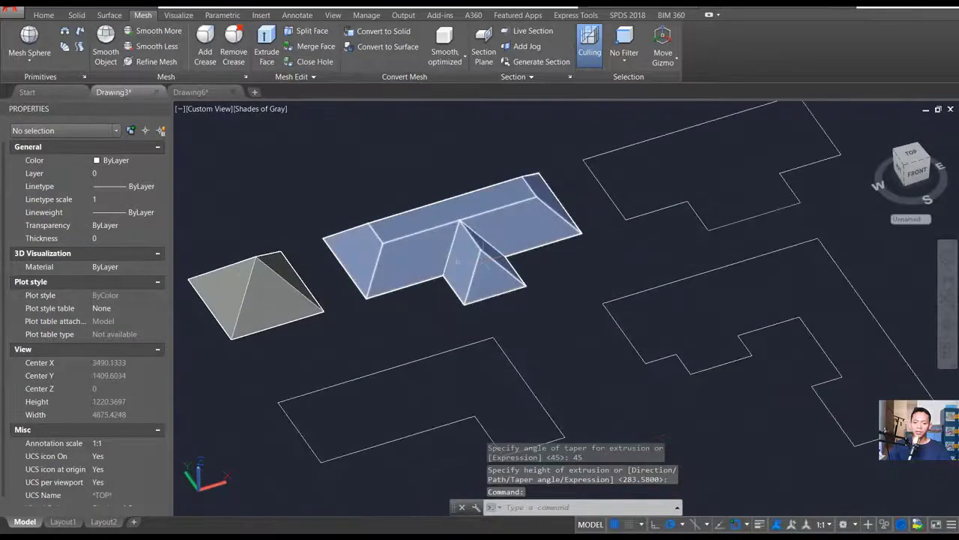
middle_click_drag(495, 255, 558, 276, "shift")
scroll(559, 276, "up", 2)
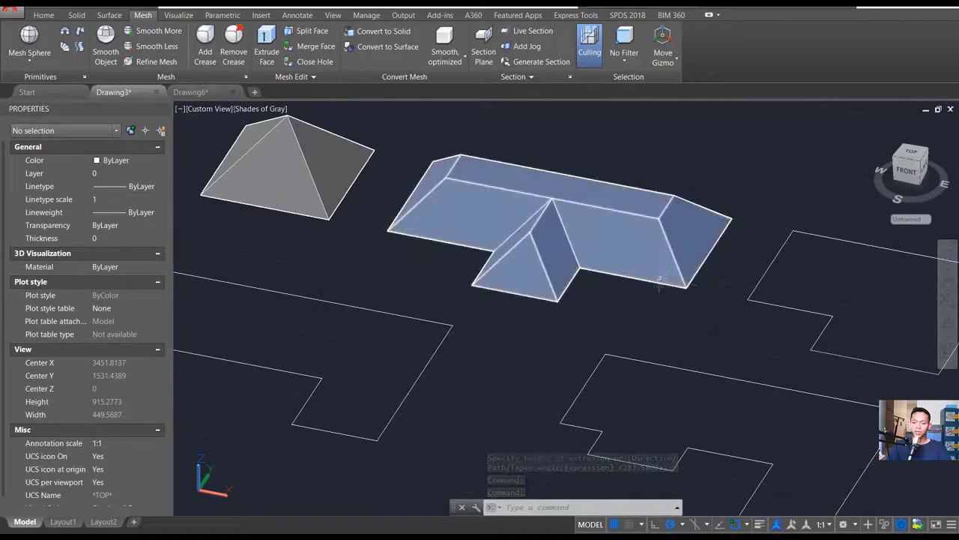
middle_click_drag(622, 203, 497, 235, "shift")
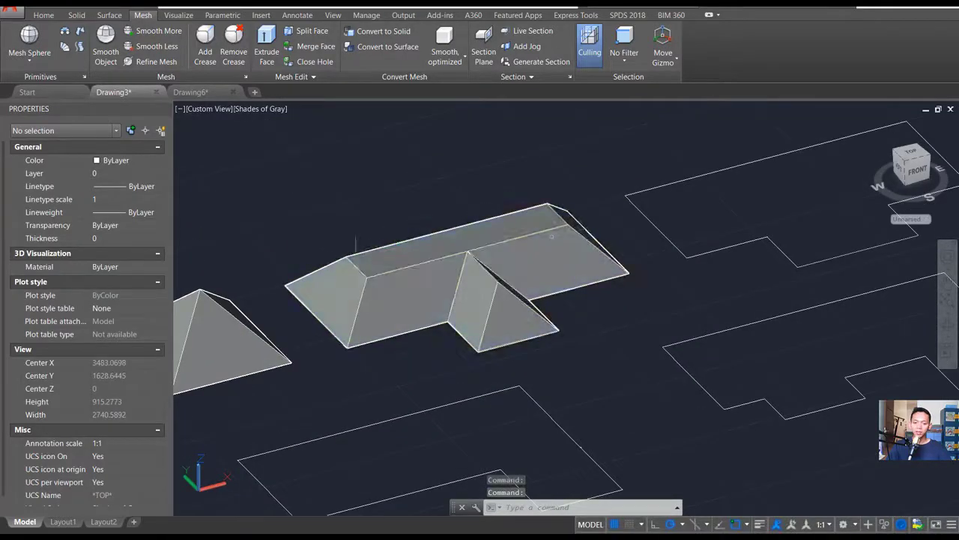
middle_click_drag(563, 230, 485, 227, "shift")
middle_click_drag(539, 193, 520, 235)
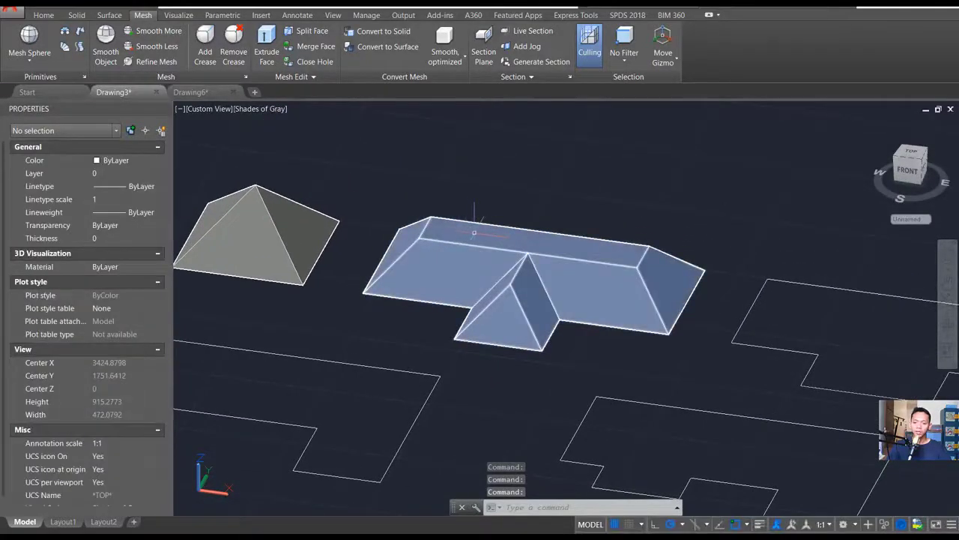
- Extrude the flat top face of the T-shaped roof upward with a 45° taper angle to form the ridge
key("Return")
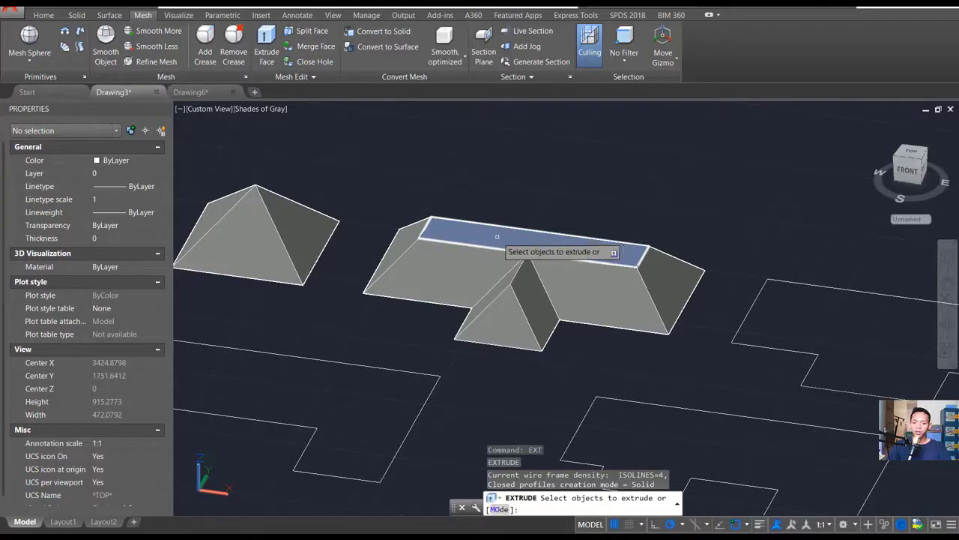
left_click(497, 236)
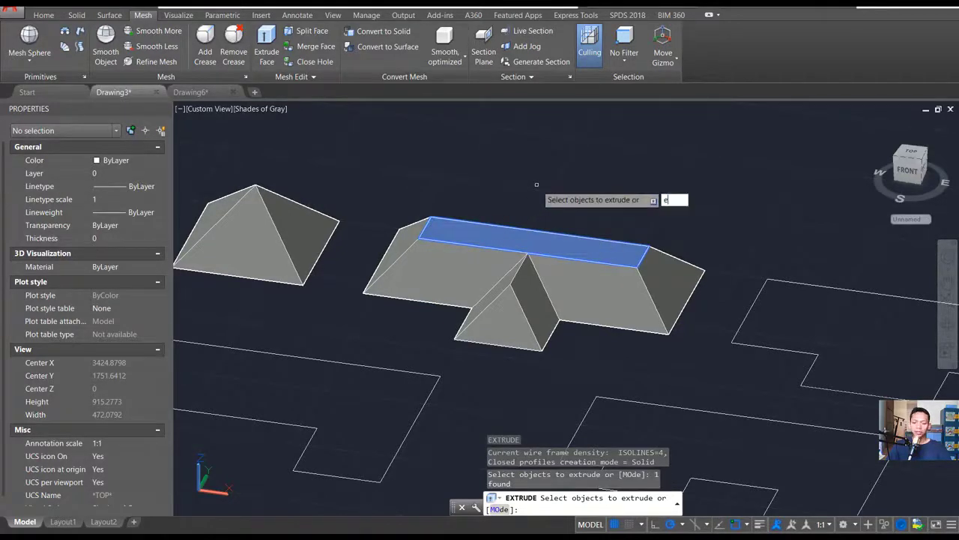
key("Return")
key("Return")
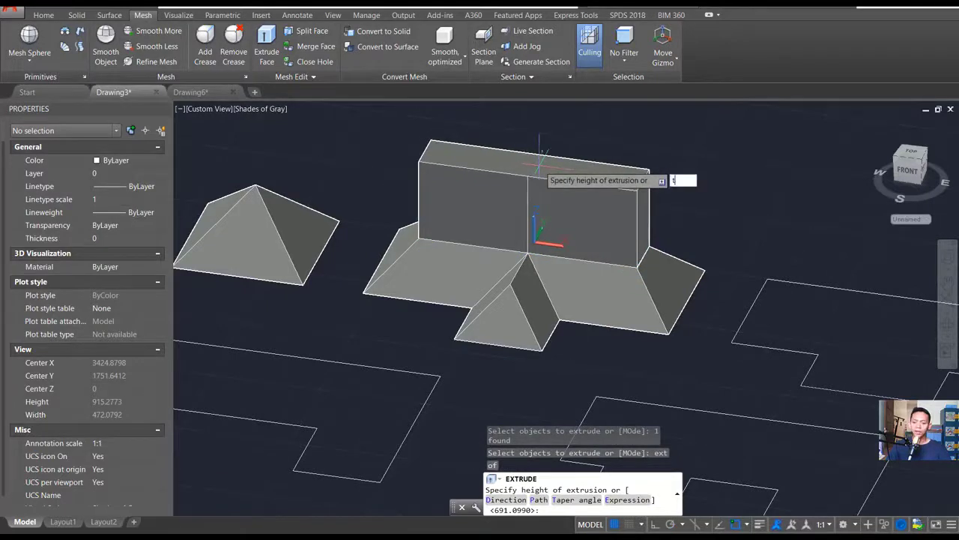
type("t")
key("Return")
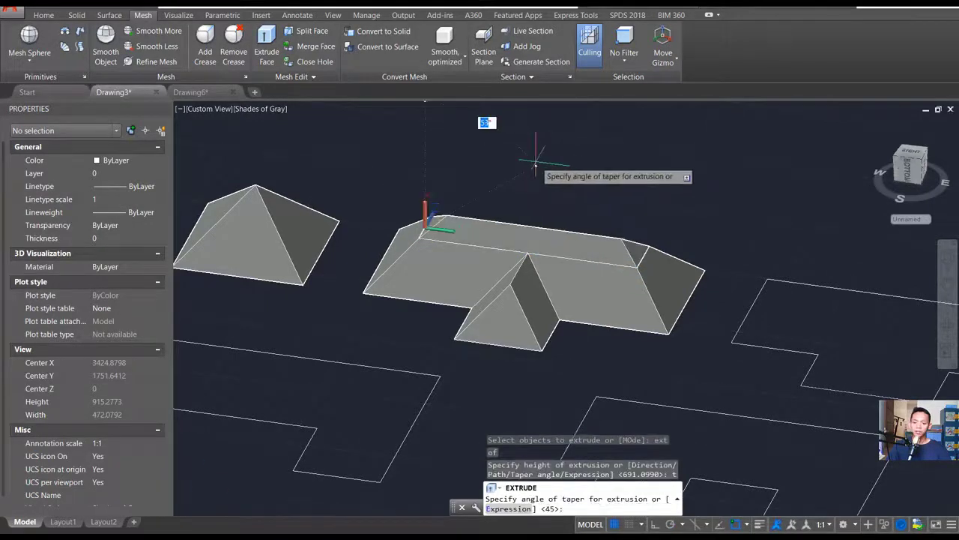
type("45")
key("Return")
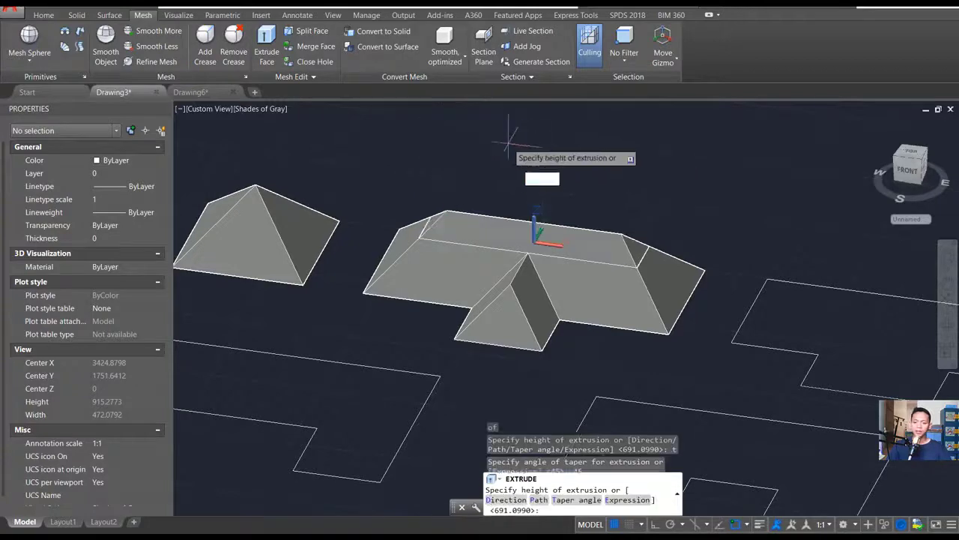
left_click(482, 131)
- Union the ridge solid with the T-shaped roof base into one solid
mouse_move(662, 251)
middle_mouse_down("shift")
mouse_move(591, 281)
mouse_move(611, 262)
mouse_move(648, 259)
middle_mouse_up("shift")
scroll(648, 259, "up", 2)
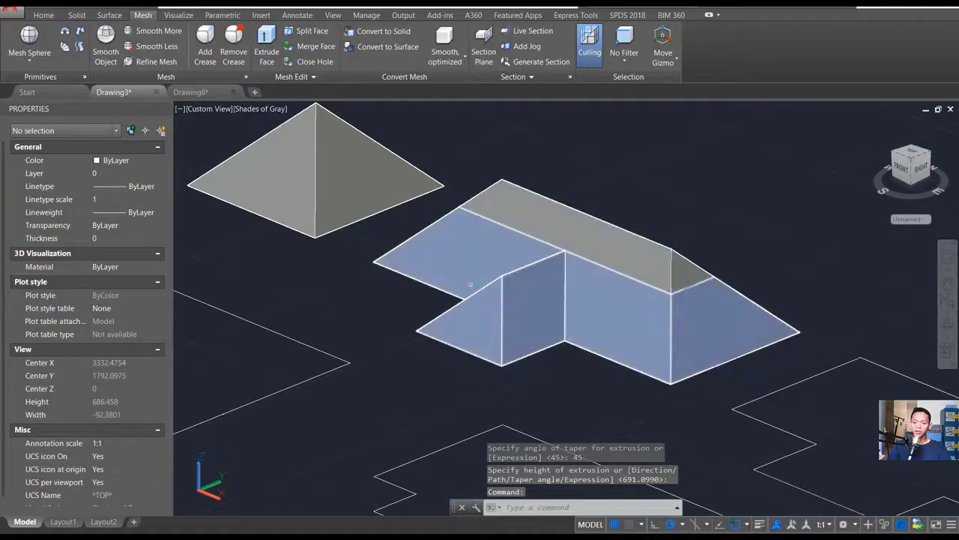
middle_click_drag(494, 278, 554, 252, "shift")
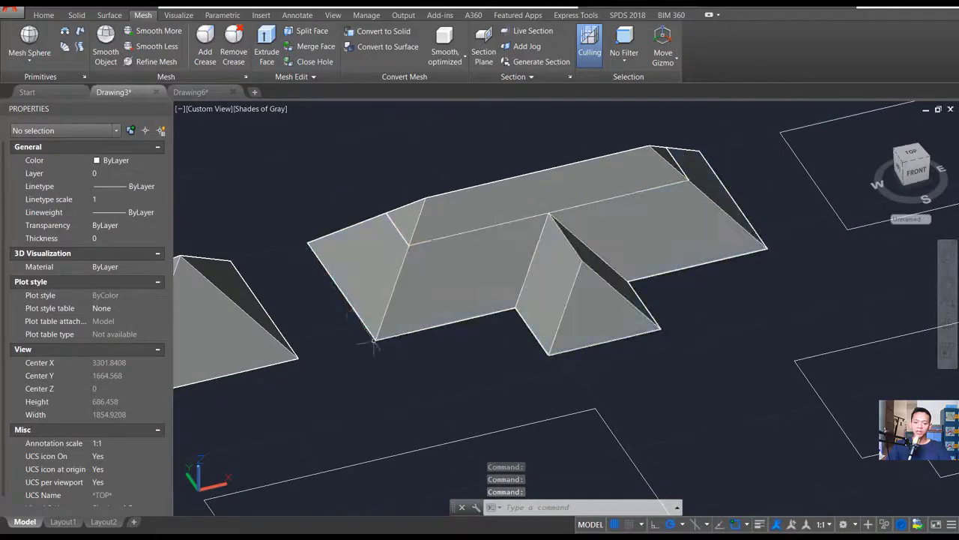
middle_click_drag(453, 217, 480, 203, "shift")
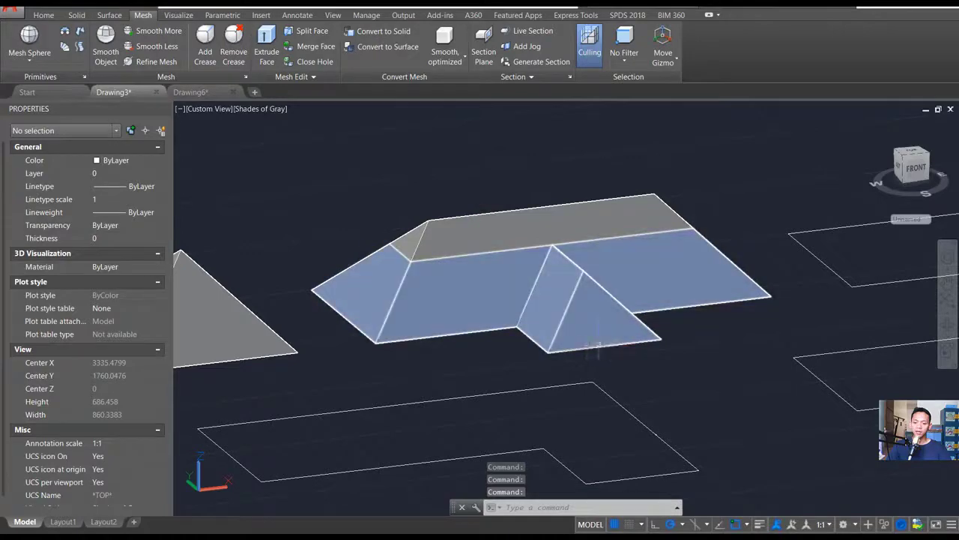
middle_click_drag(594, 347, 626, 308, "shift")
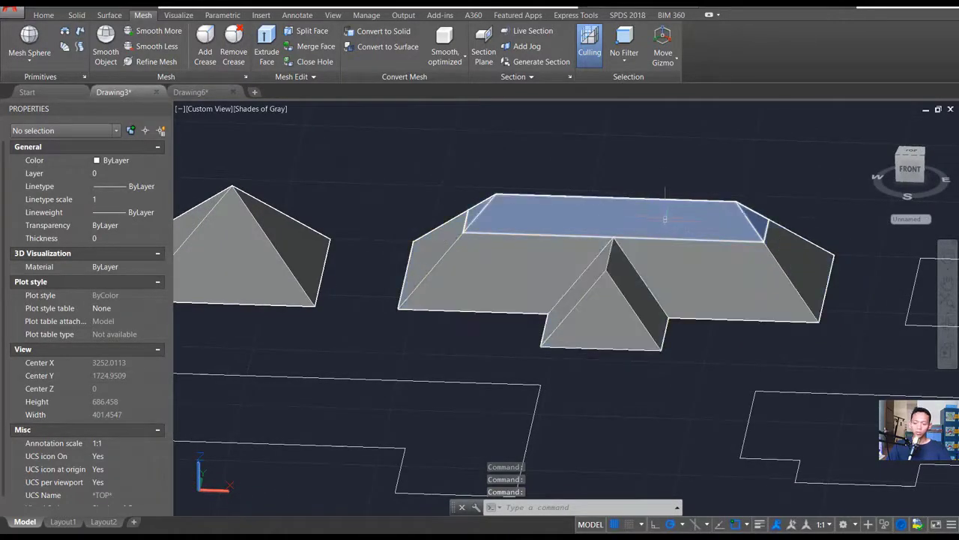
type("i")
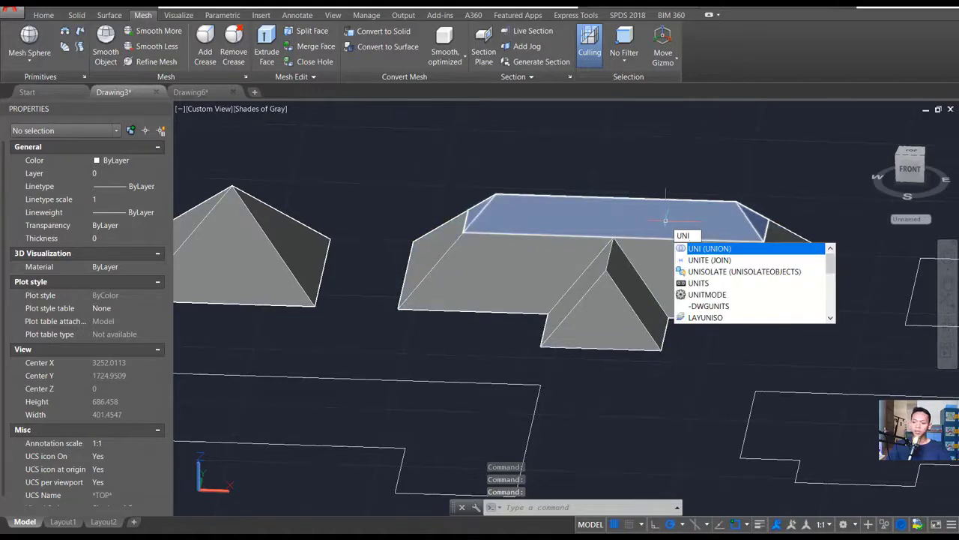
key("Return")
left_click(687, 168)
left_click(574, 322)
key("Return")
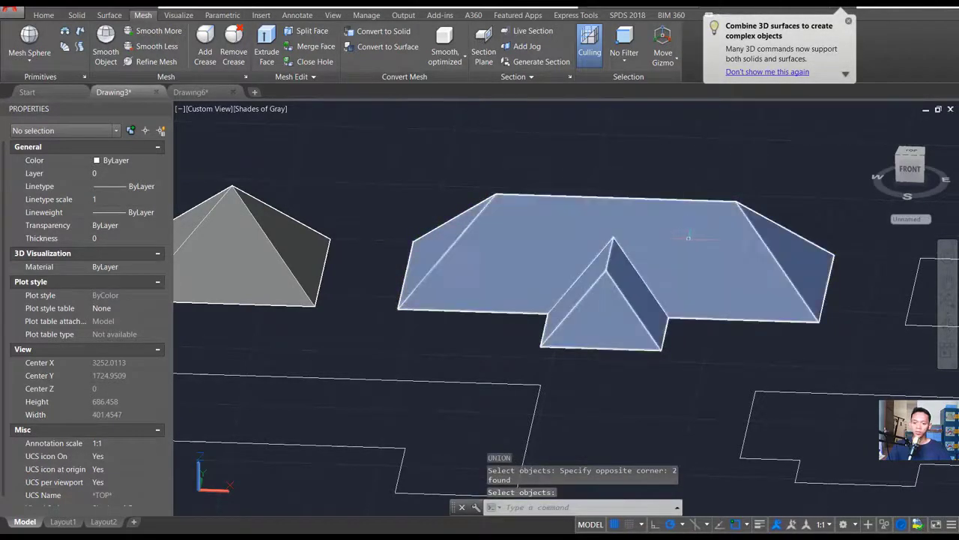
scroll(688, 238, "down", 5)
middle_click_drag(688, 238, 647, 310, "shift")
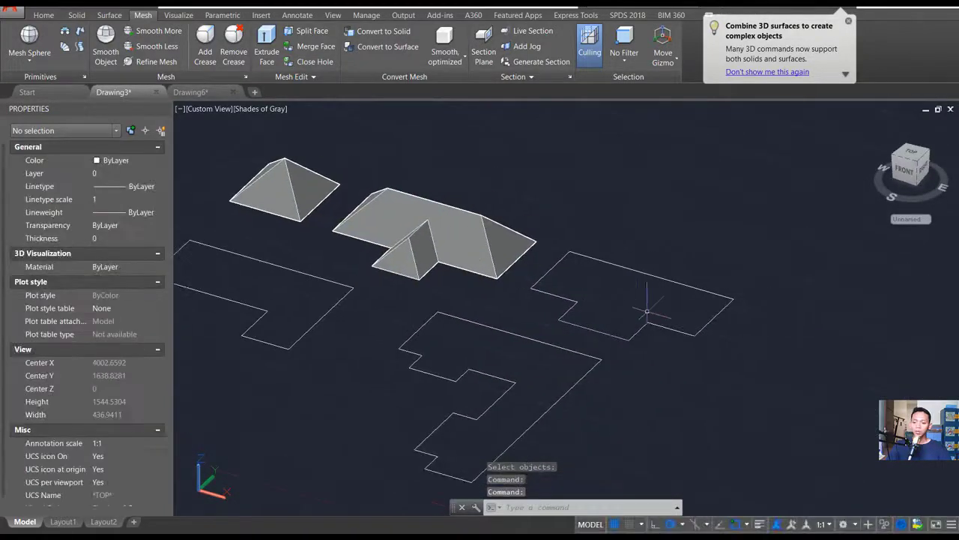
- Extrude the flat T-shaped outline beside the finished T-shaped roof to a height of 30 with a 45° taper angle
scroll(634, 305, "up", 3)
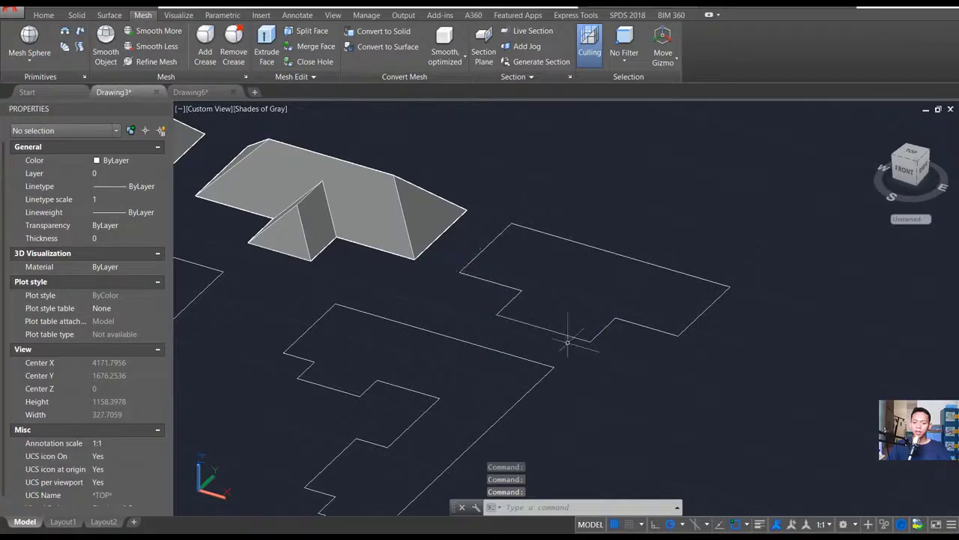
type("t")
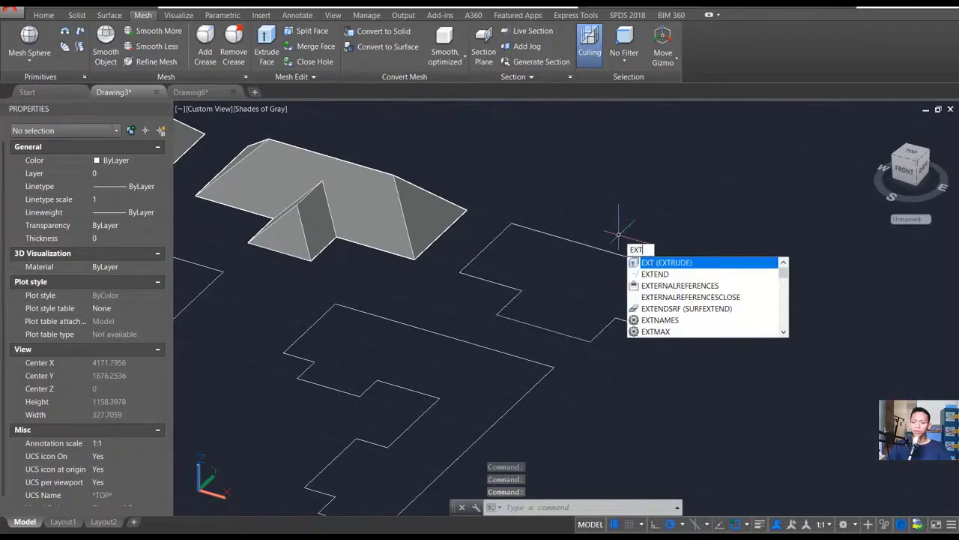
key("Return")
left_click(619, 254)
key("Return")
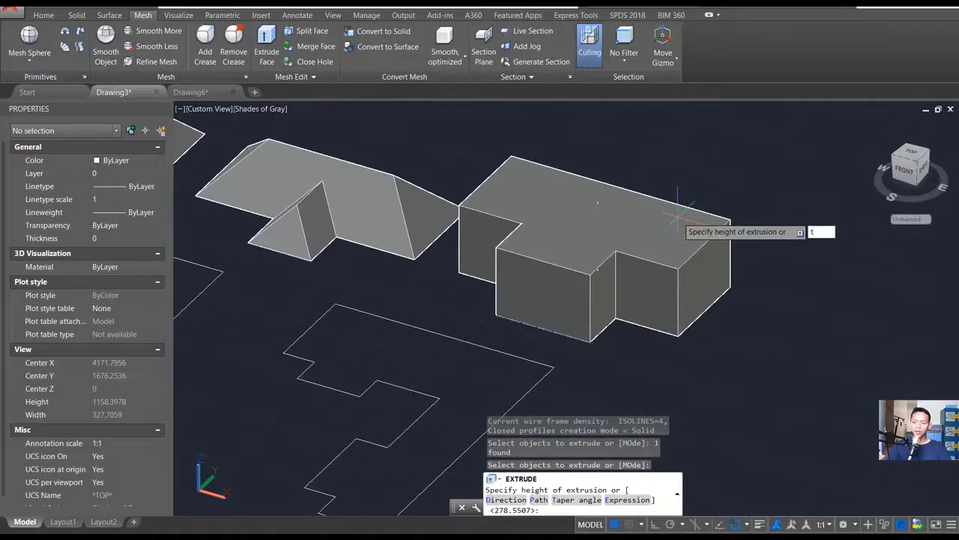
key("Return")
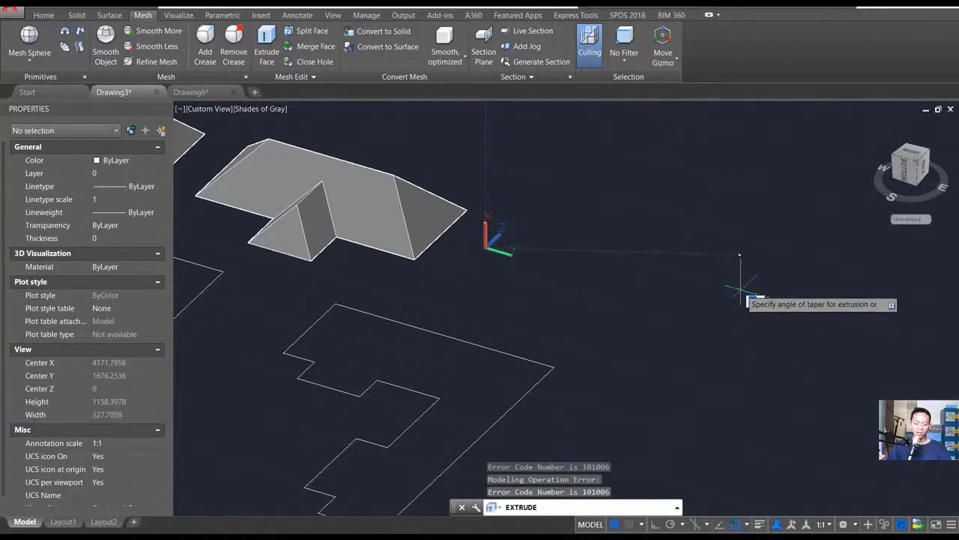
type("45")
key("Return")
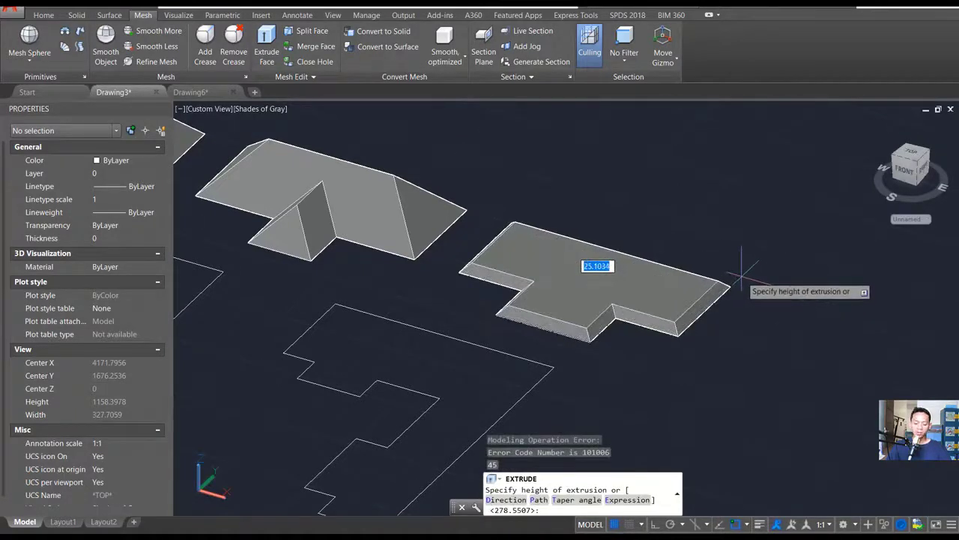
key("Return")
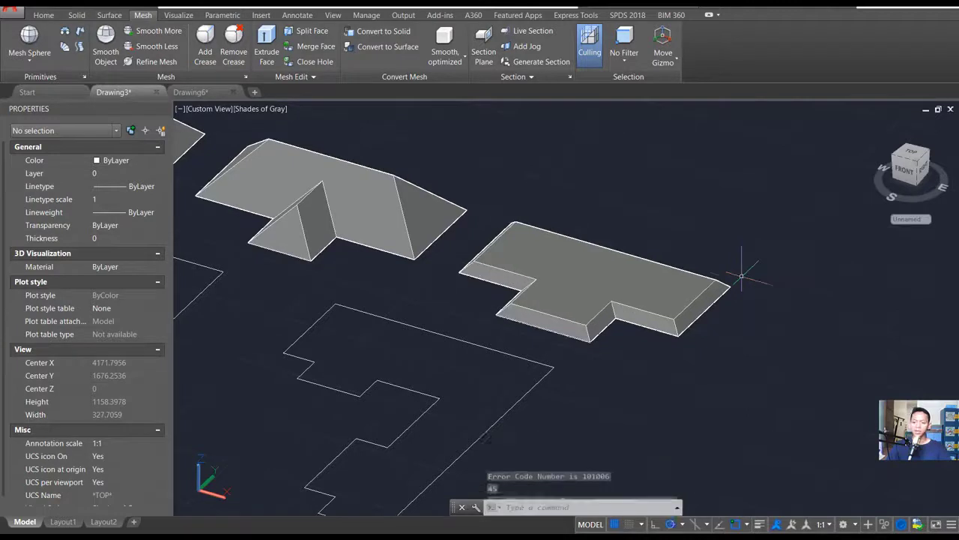
- Extrude the flat top face of the second T-shaped roof base upward with a 45° taper angle to form its ridges
key("Return")
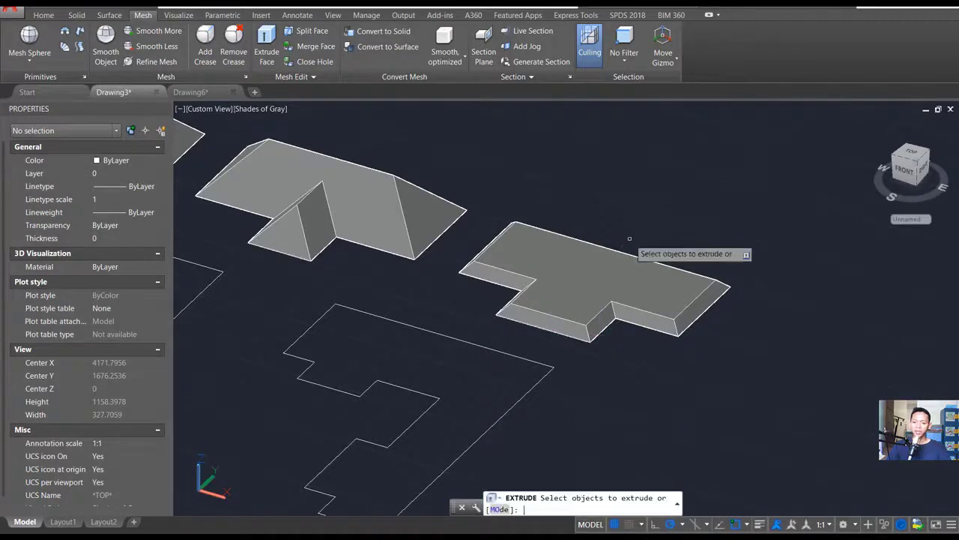
left_click(583, 270)
key("Return")
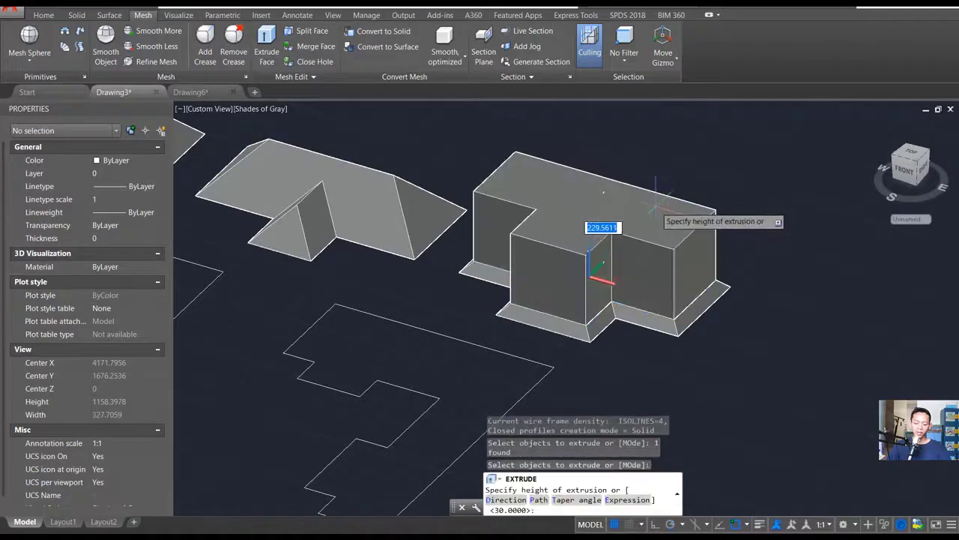
type("t")
key("Return")
type("4")
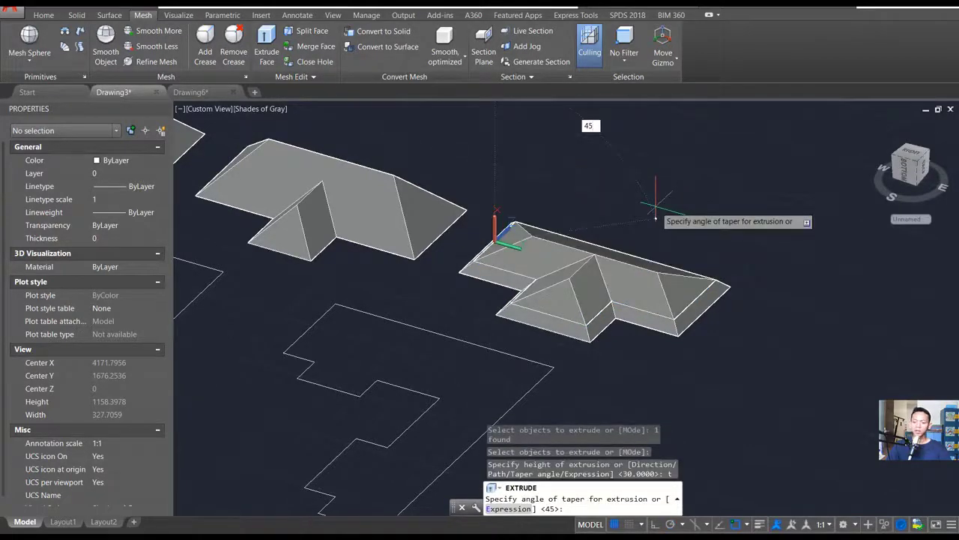
type("5")
key("Return")
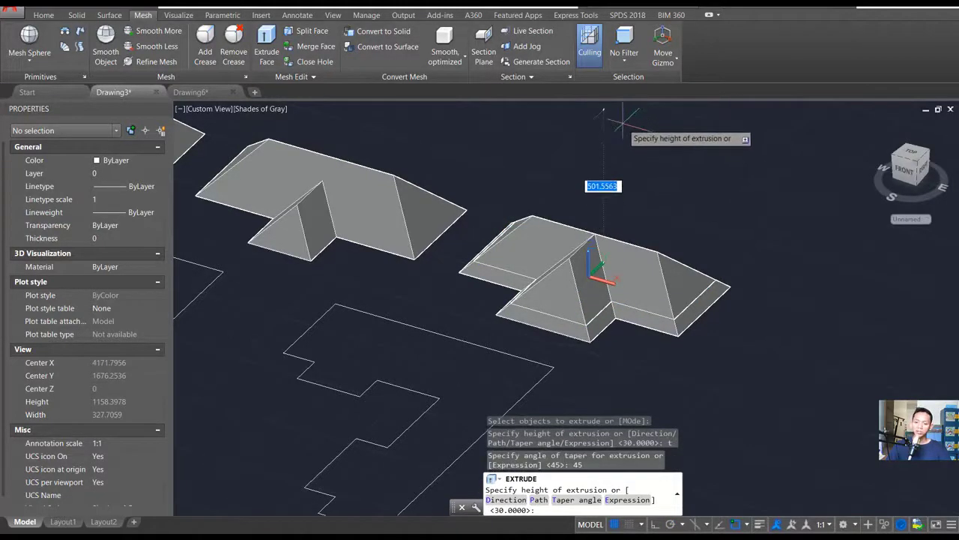
key("Return")
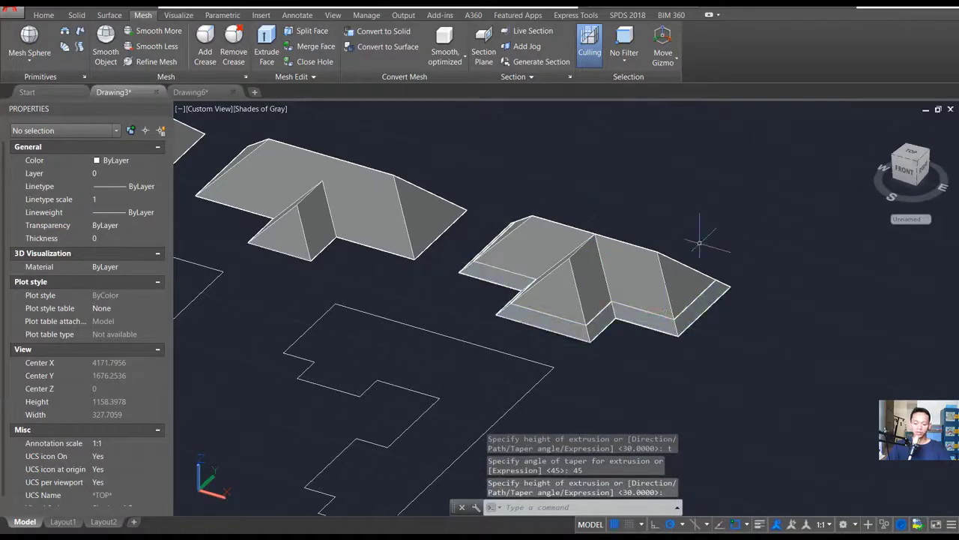
- Union the tapered upper solid with the base of the second T-shaped roof
type("uni")
key("Return")
left_click(709, 223)
left_click(623, 350)
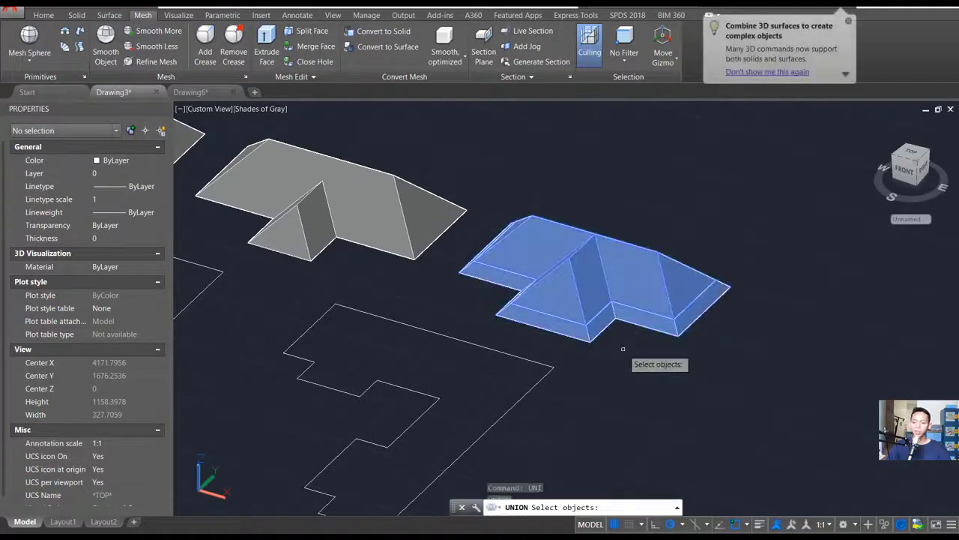
key("Return")
- Extrude the L-shaped outline and the large U-shaped outline together upward with a 45° taper angle
middle_click_drag(639, 330, 519, 304, "shift")
middle_click_drag(426, 253, 503, 283)
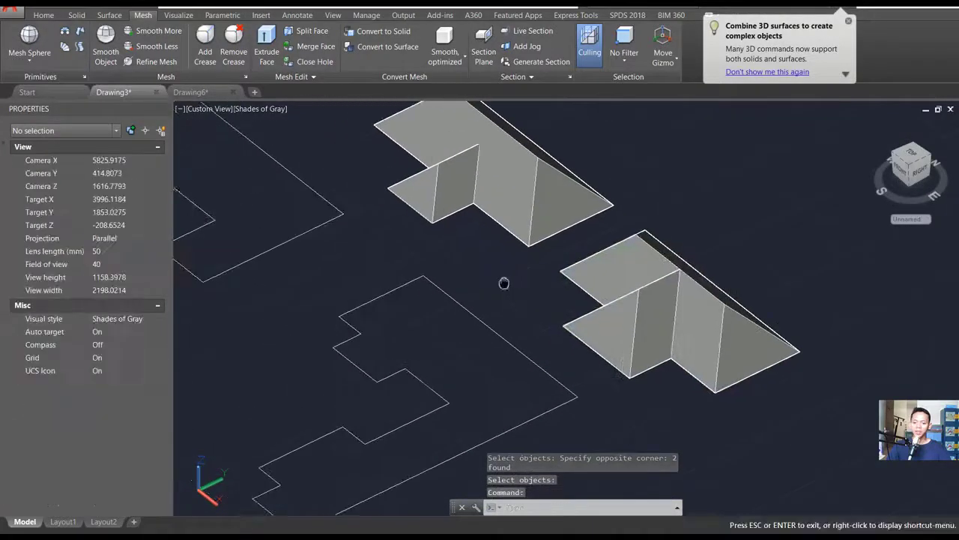
scroll(465, 242, "down", 2)
mouse_move(363, 309)
middle_mouse_down("shift")
mouse_move(503, 327)
mouse_move(464, 281)
middle_mouse_up("shift")
type("ext")
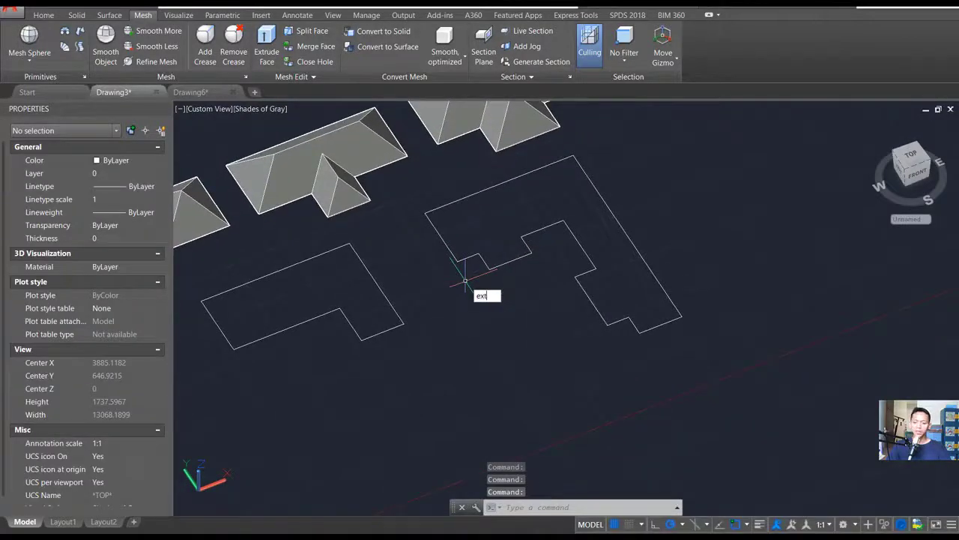
key("Return")
left_click(713, 380)
left_click(574, 272)
left_click(431, 386)
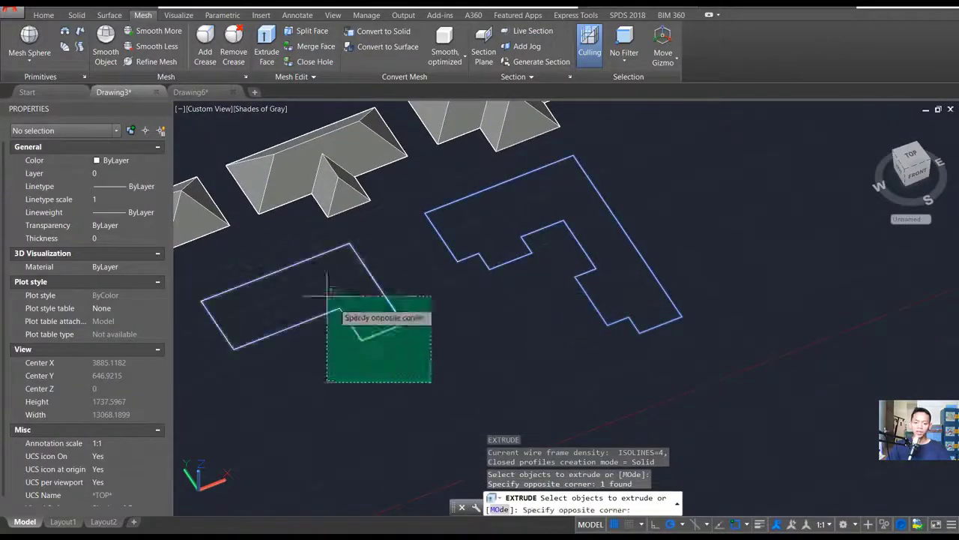
left_click(283, 258)
middle_click_drag(425, 280, 538, 284, "shift")
key("Return")
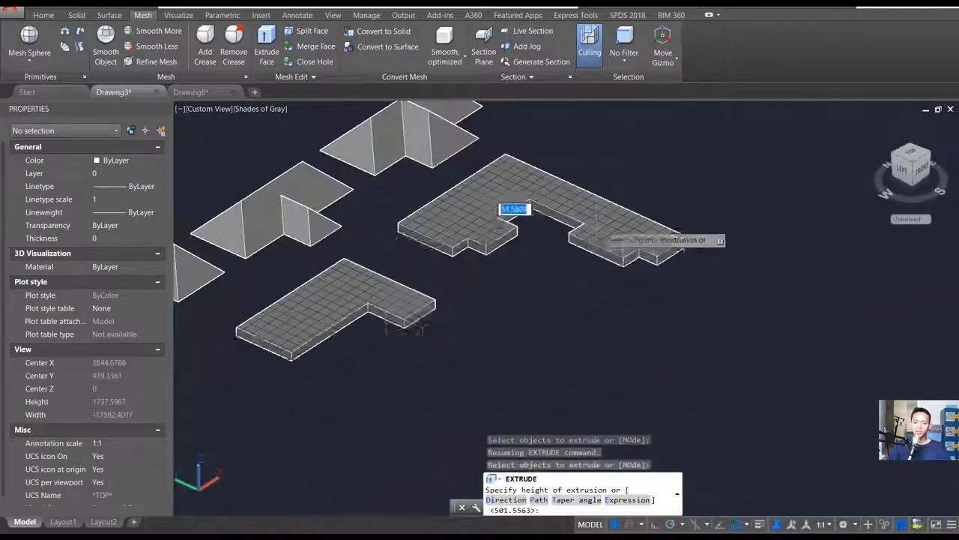
type("t")
key("Return")
type("45")
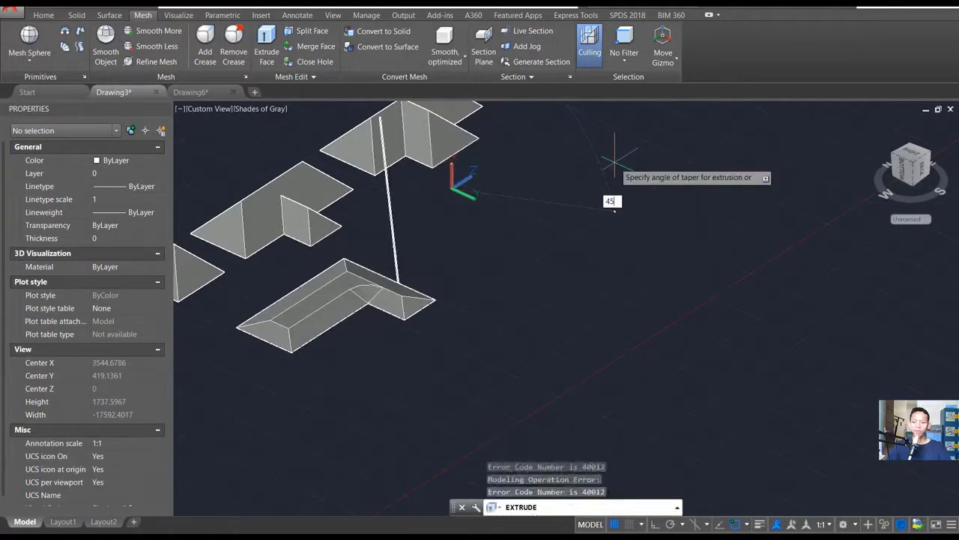
key("Return")
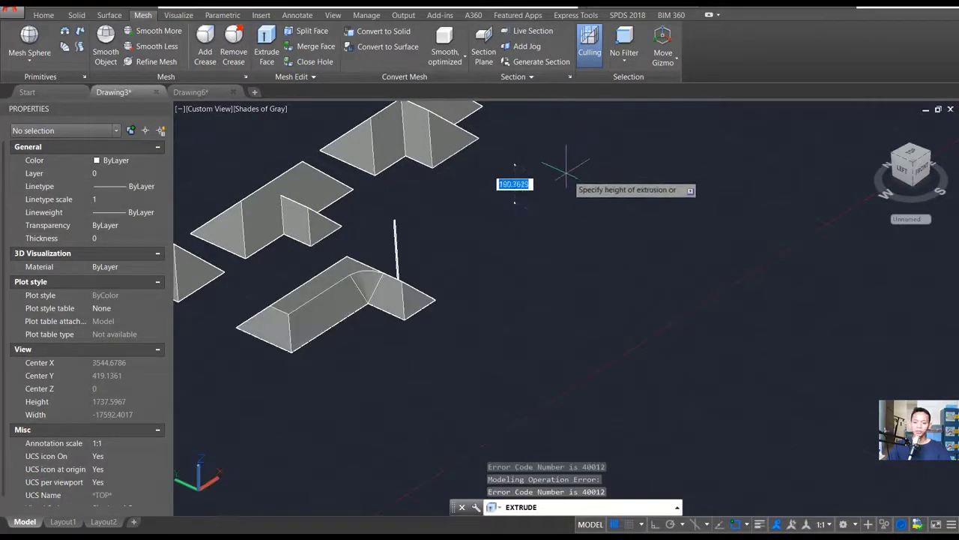
middle_click_drag(523, 159, 516, 188, "shift")
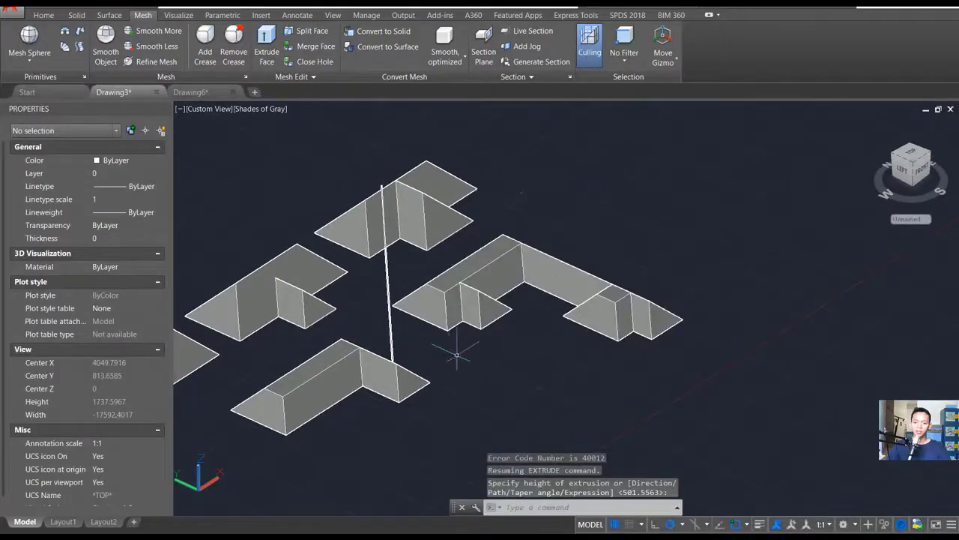
- Delete the stray thin extruded surface rising from the edge of the L-shaped roof
left_click_drag(0, 0, 0, 0)
middle_click_drag(458, 355, 380, 376, "shift")
scroll(339, 328, "up", 2)
left_click(390, 340)
left_click(354, 299)
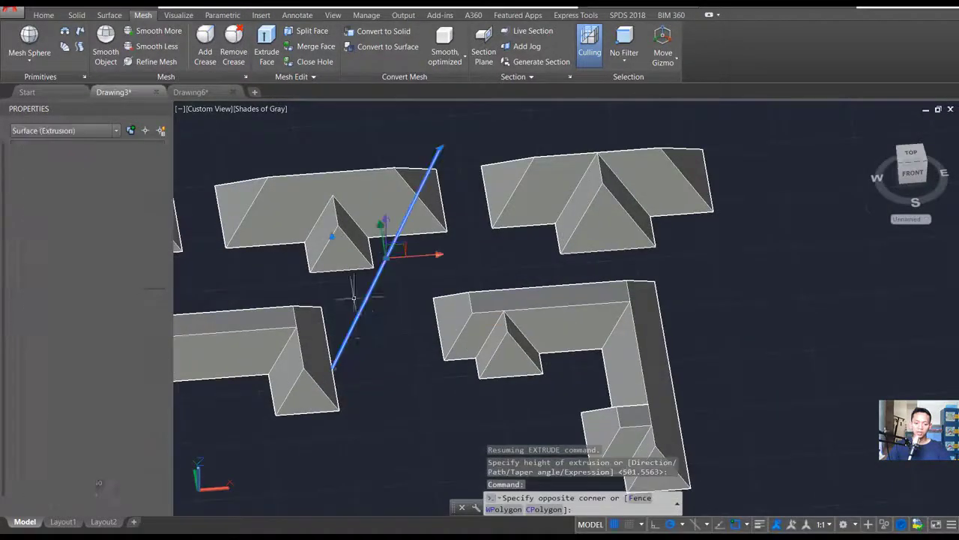
key("Delete")
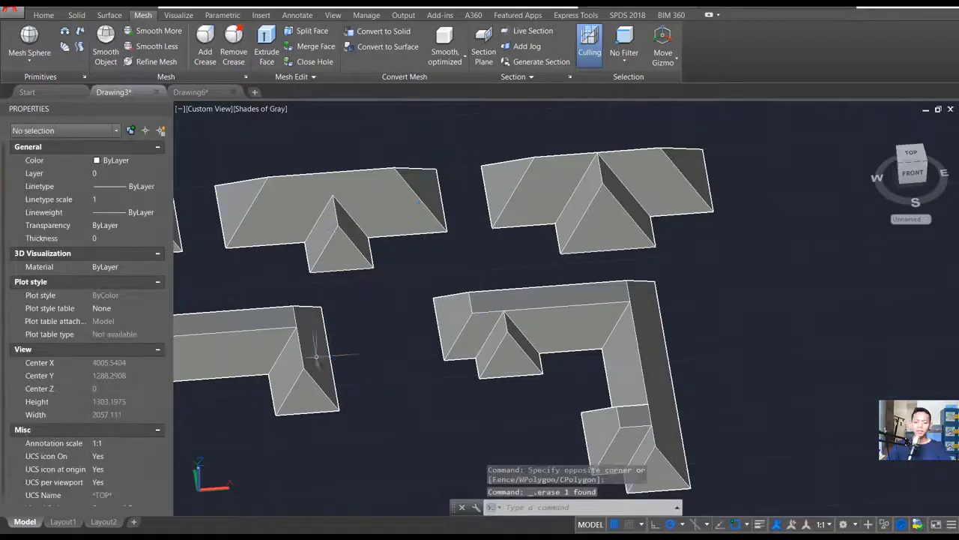
- Extrude the flat top face of the L-shaped roof and both flat top faces of the U-shaped roof upward with a 45° taper angle
middle_click_drag(316, 357, 484, 293, "shift")
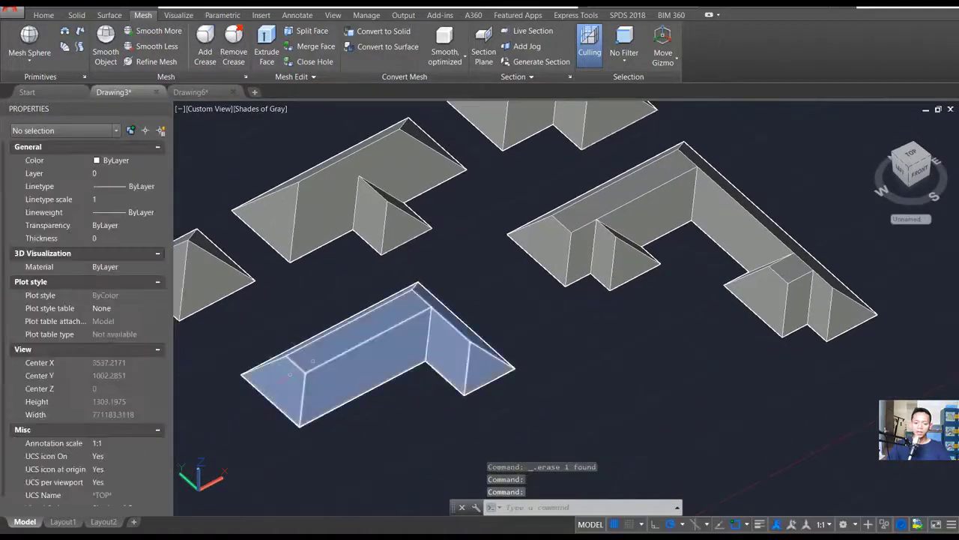
type("t")
key("Return")
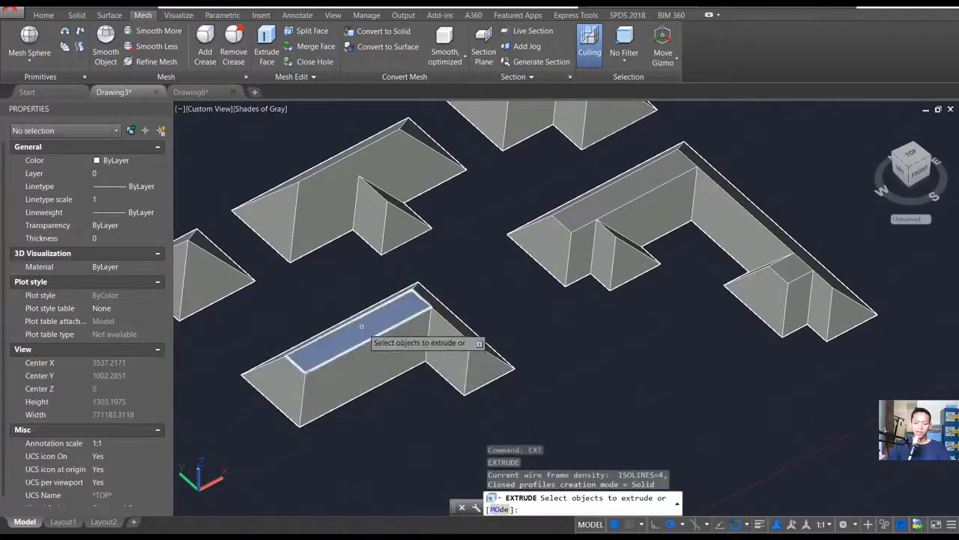
left_click(399, 306, "ctrl")
left_click(634, 192, "ctrl")
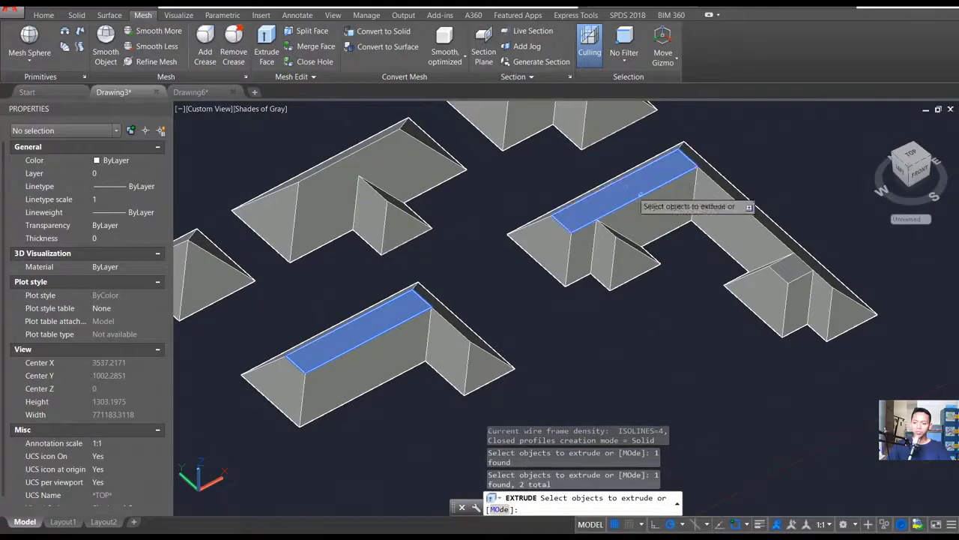
left_click(796, 261, "ctrl")
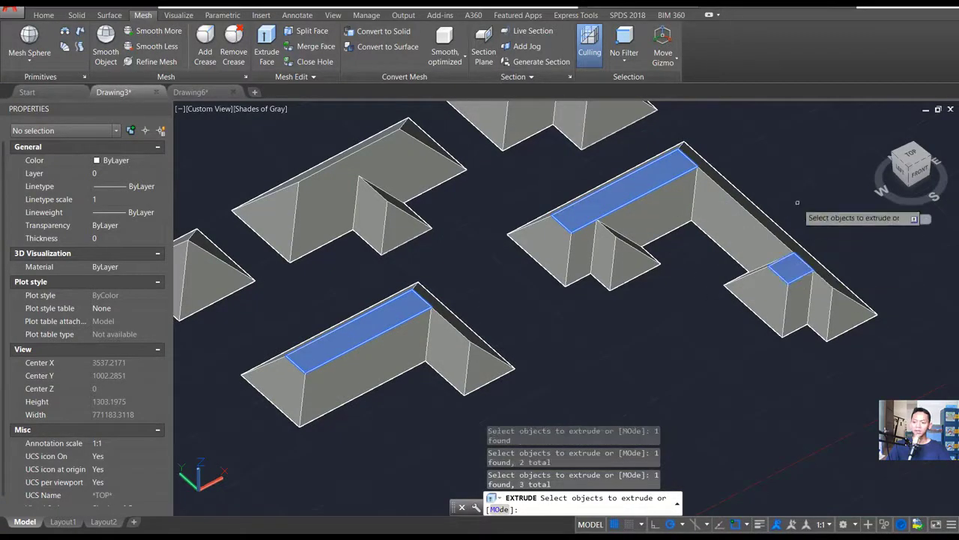
key("Return")
type("t")
key("Return")
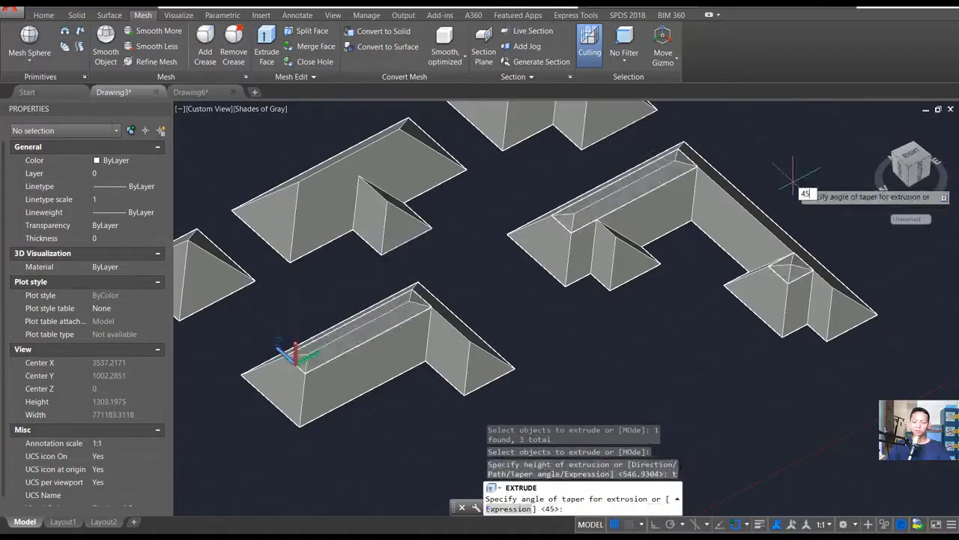
key("Return")
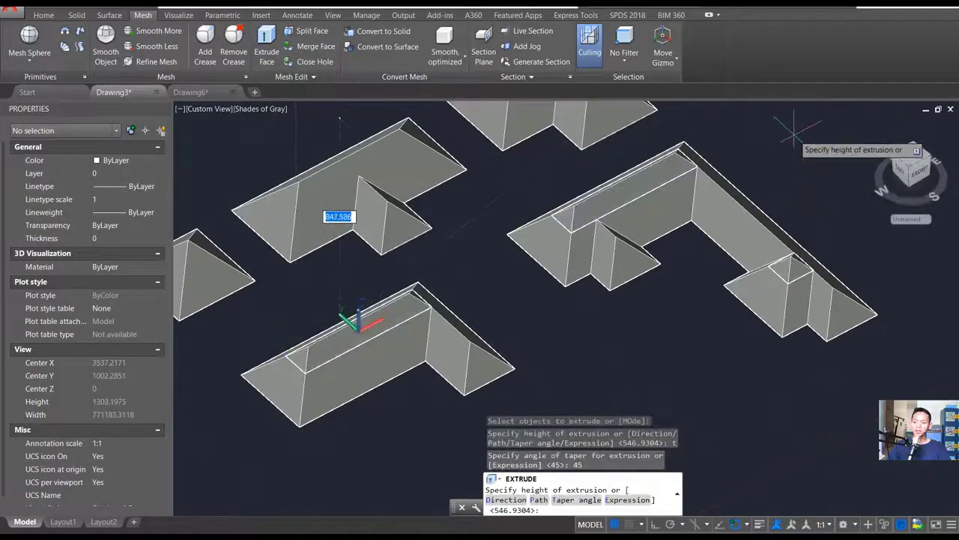
left_click(793, 151)
- Union all base and ridge solids of the U-shaped and L-shaped roofs in a single operation
middle_click_drag(793, 151, 682, 296, "shift")
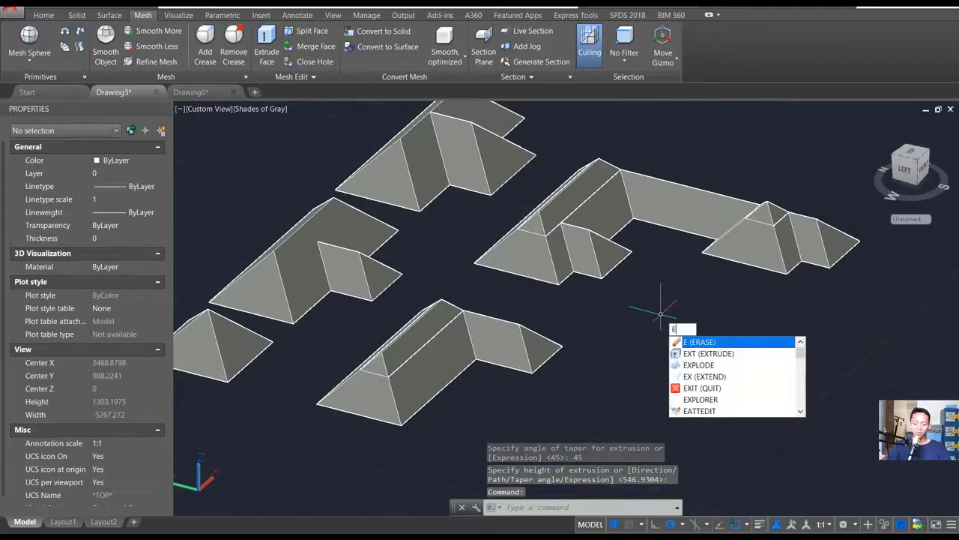
key("Escape")
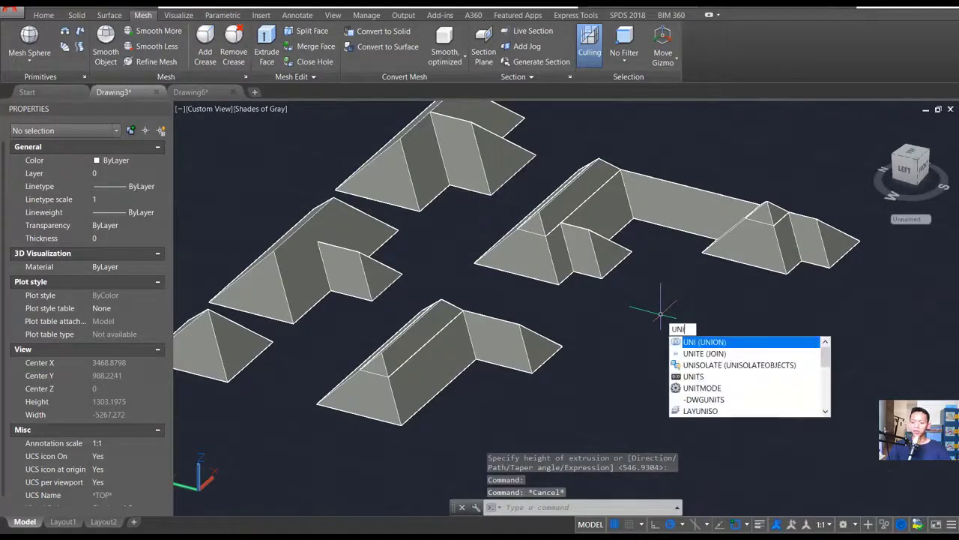
key("Return")
left_click(786, 150)
left_click(575, 315)
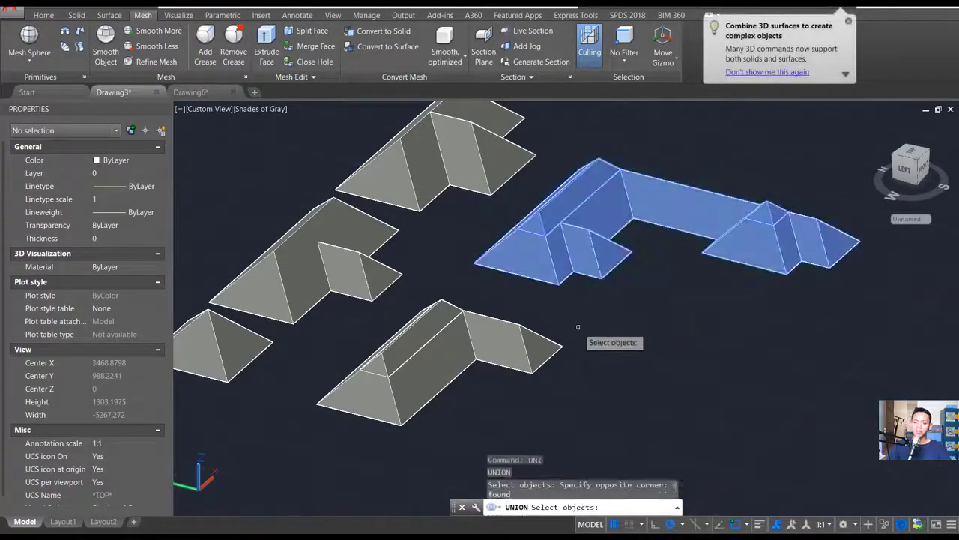
left_click(574, 390)
left_click(428, 307)
key("Return")
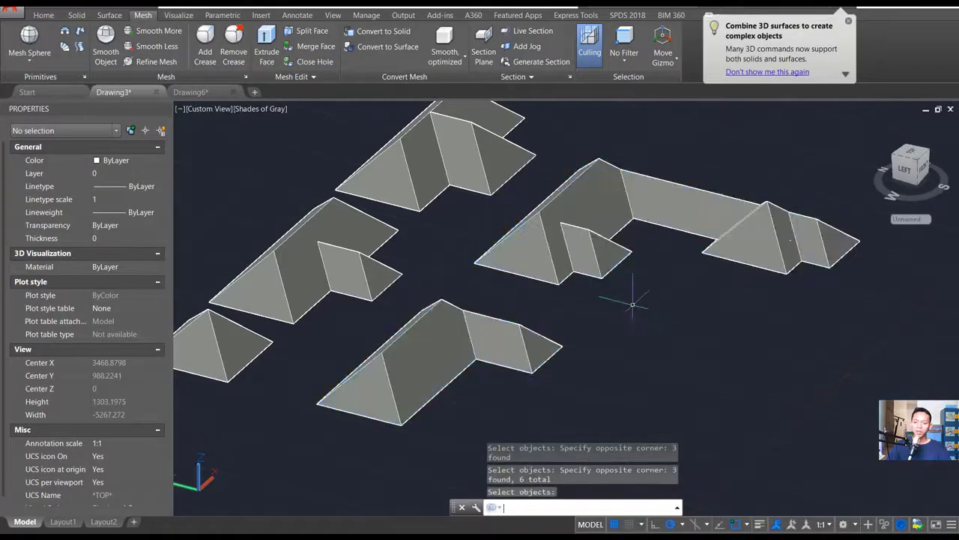
- Start a polyline beside the L-shaped roof's front eave corner, drawing a U-shaped gutter profile's outer base about 20 units long and one outer arm
middle_click_drag(615, 285, 638, 263, "shift")
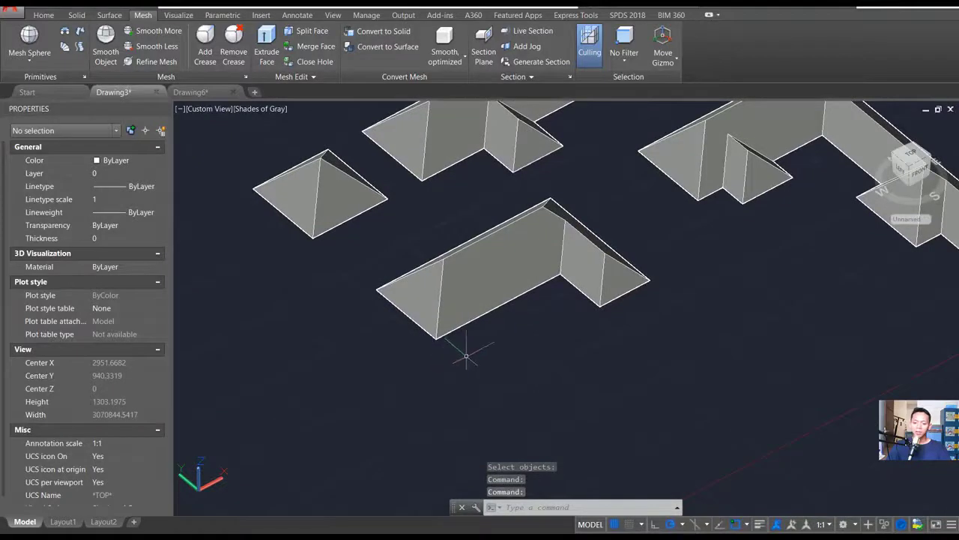
scroll(463, 353, "up", 5)
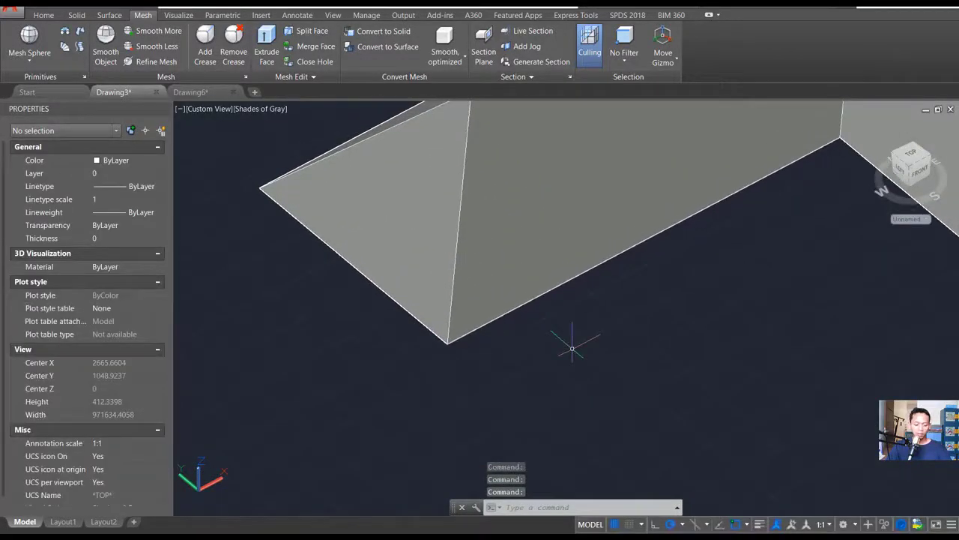
type("pl")
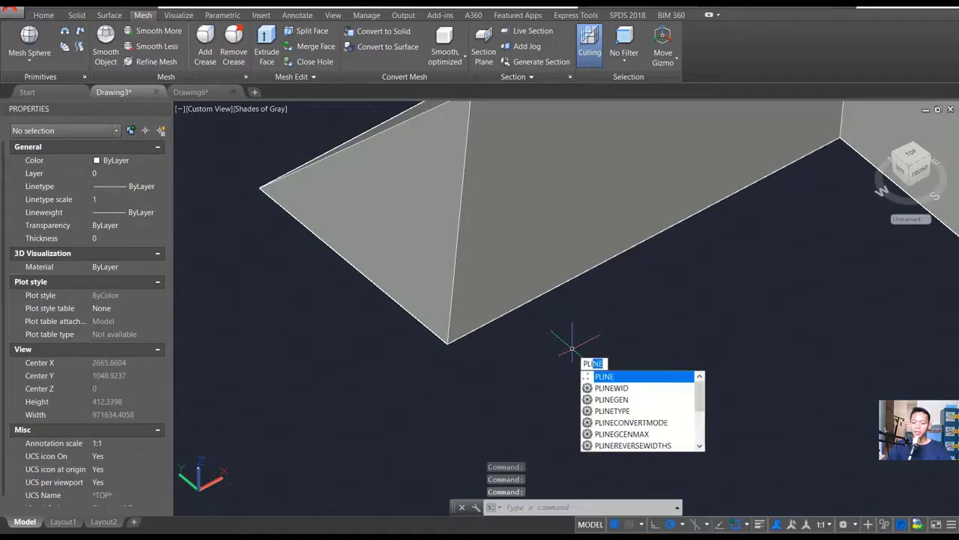
key("Return")
scroll(480, 330, "up", 2)
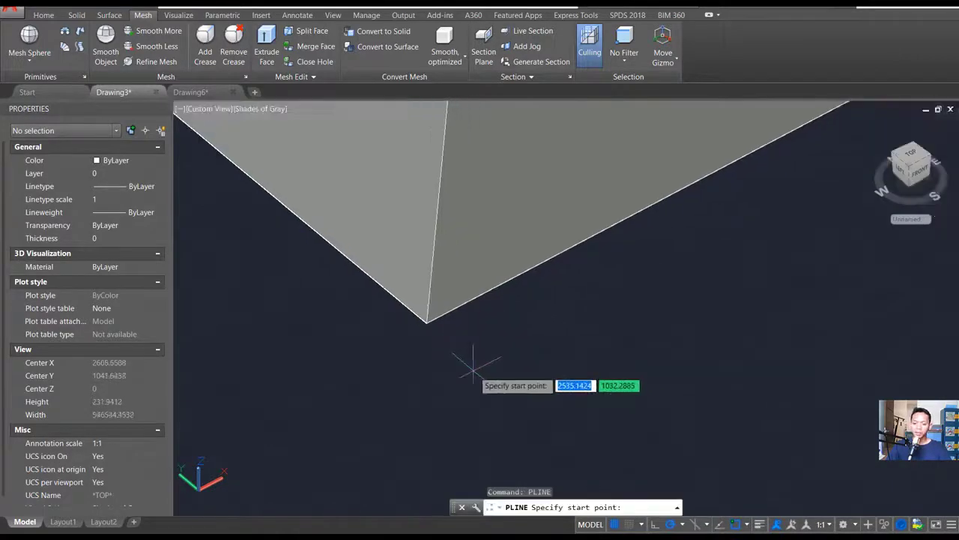
left_click(485, 330)
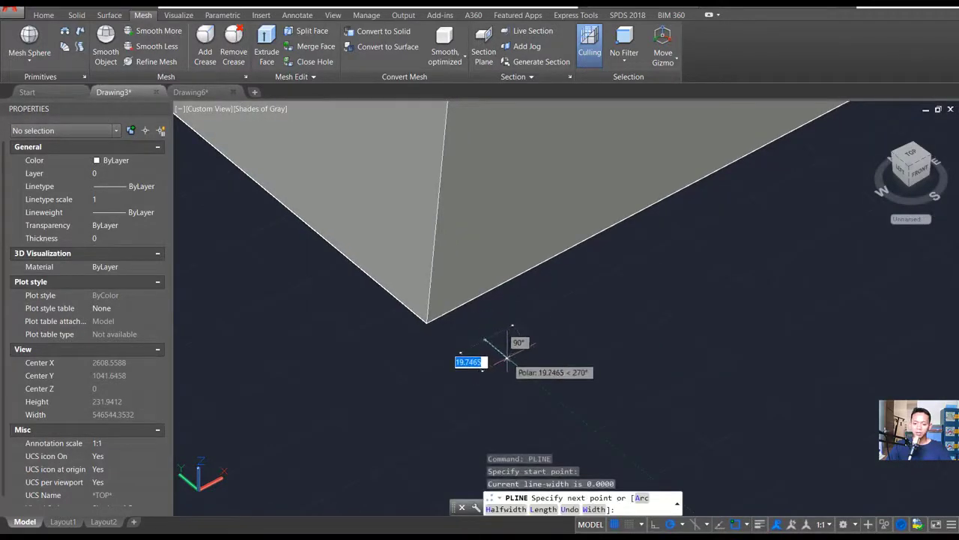
left_click(507, 358)
scroll(517, 351, "up", 2)
left_click(535, 341)
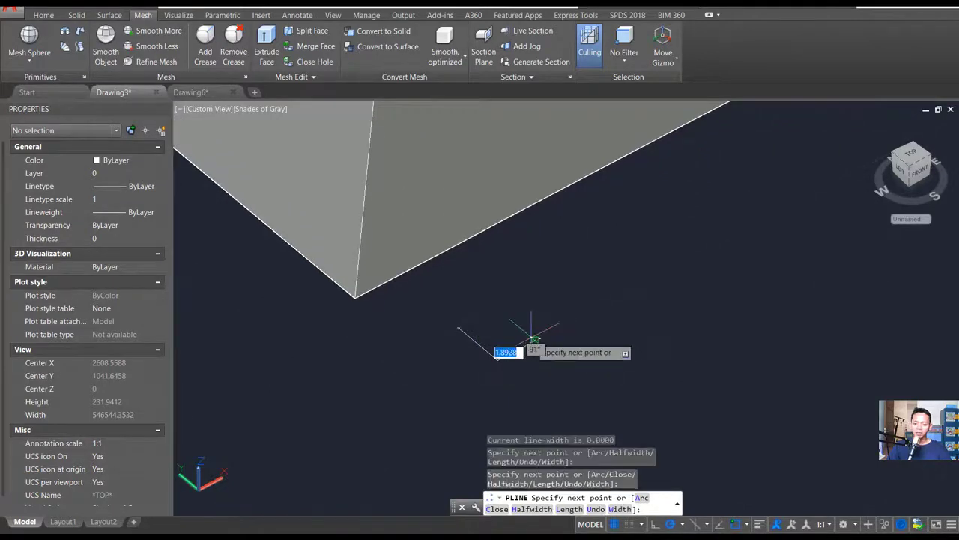
- Complete the U-shaped gutter profile with a narrow wall thickness, inner arms about 12 units long and a second outer arm, and close the polyline
scroll(528, 337, "up", 2)
left_click(528, 334)
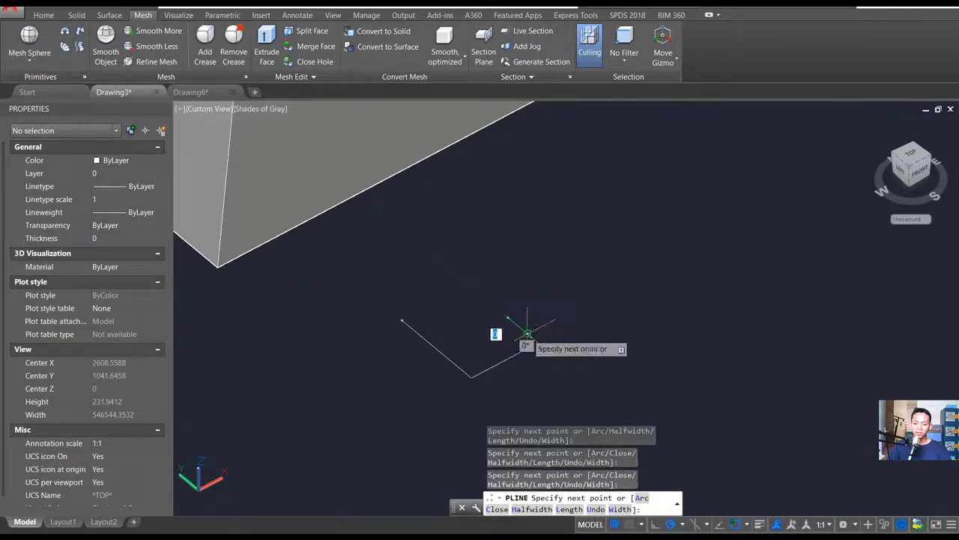
left_click(469, 357)
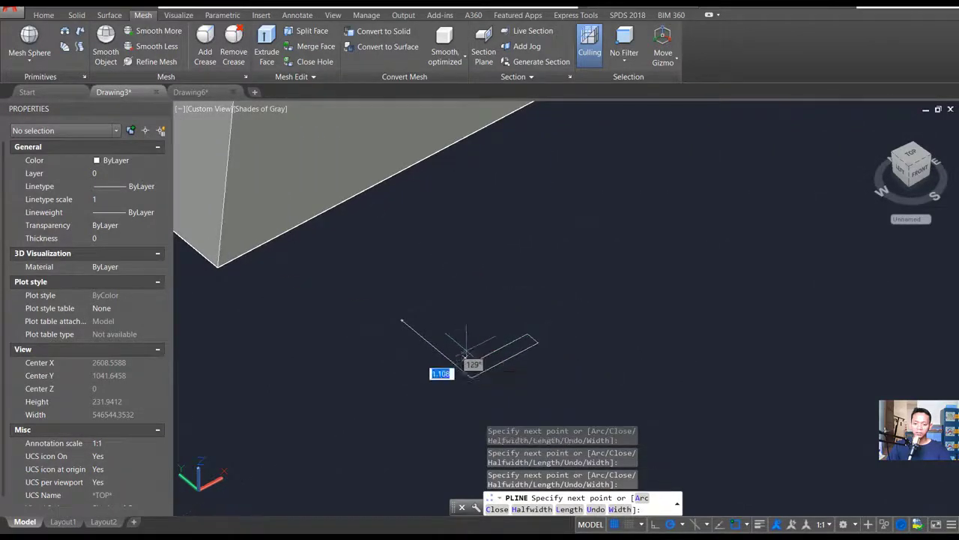
left_click(478, 291)
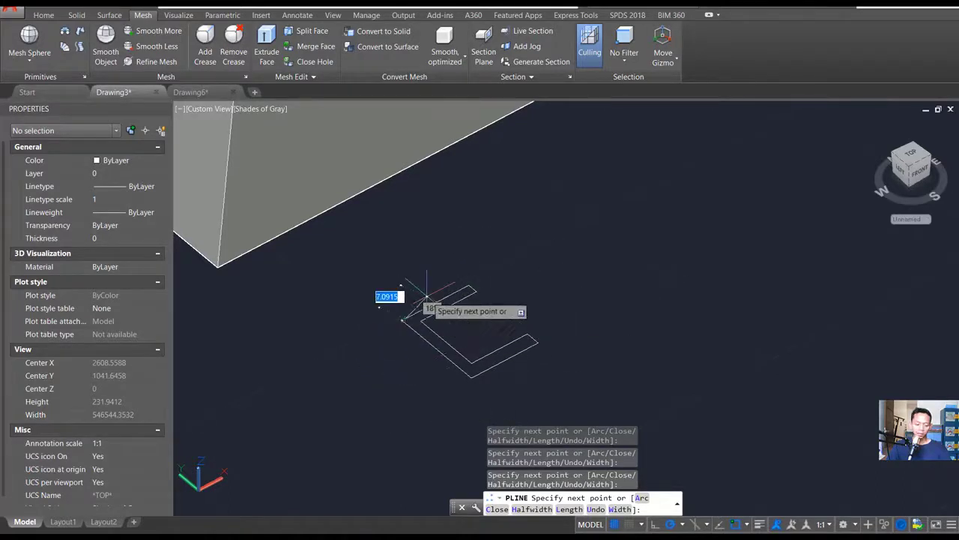
key("ctrl+z")
type("c")
key("Return")
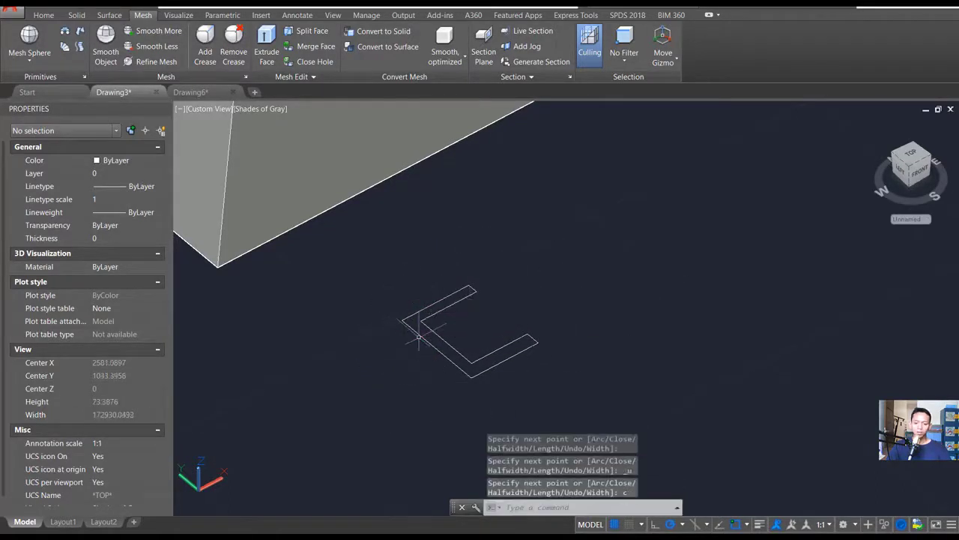
- Rotate the U-shaped gutter profile in 3D so that it stands upright with its open side facing up
scroll(505, 319, "up", 4)
middle_click_drag(503, 318, 502, 326, "shift")
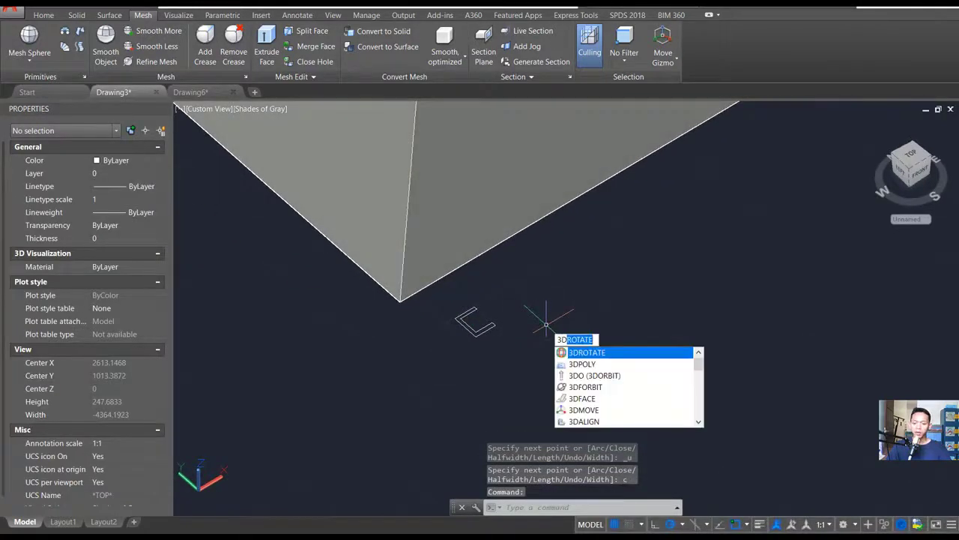
type("3d")
key("Return")
left_click(492, 325)
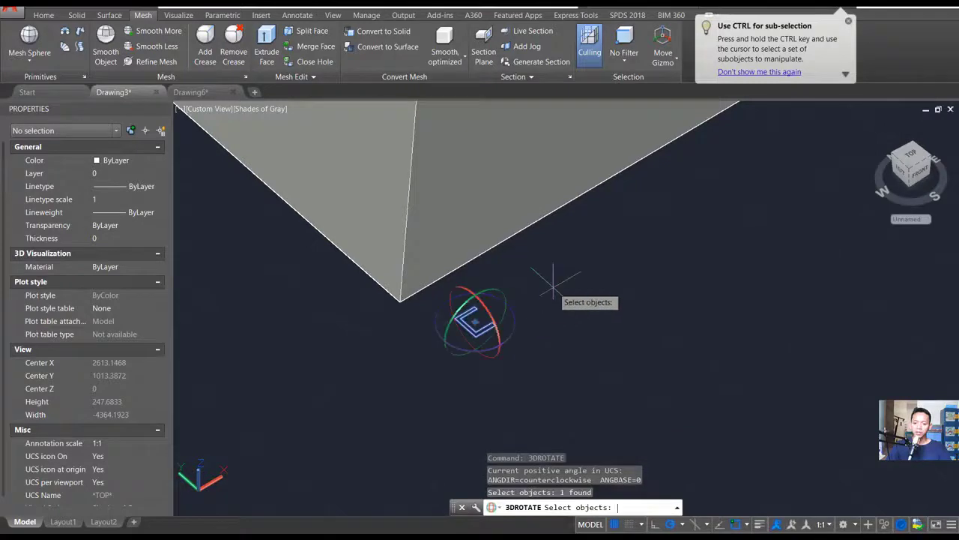
key("Return")
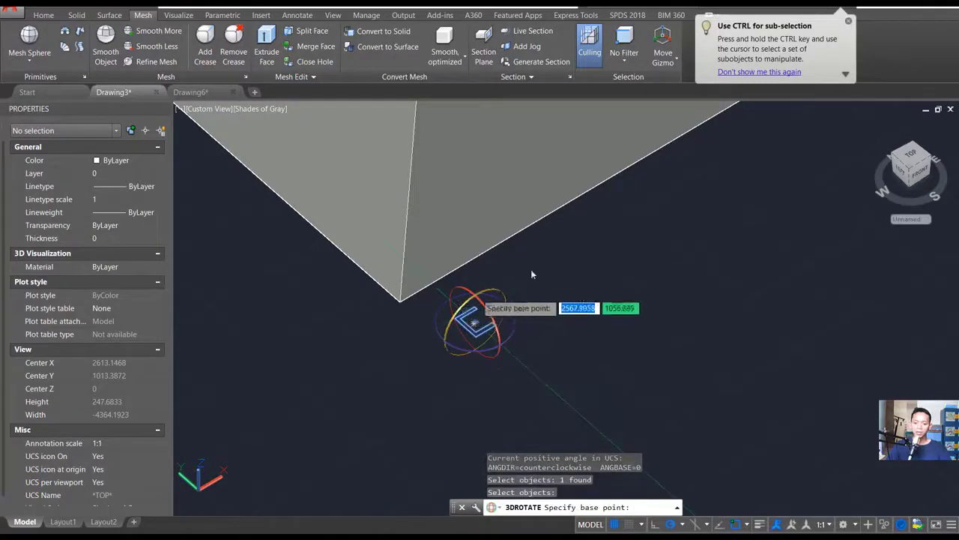
left_click(466, 309)
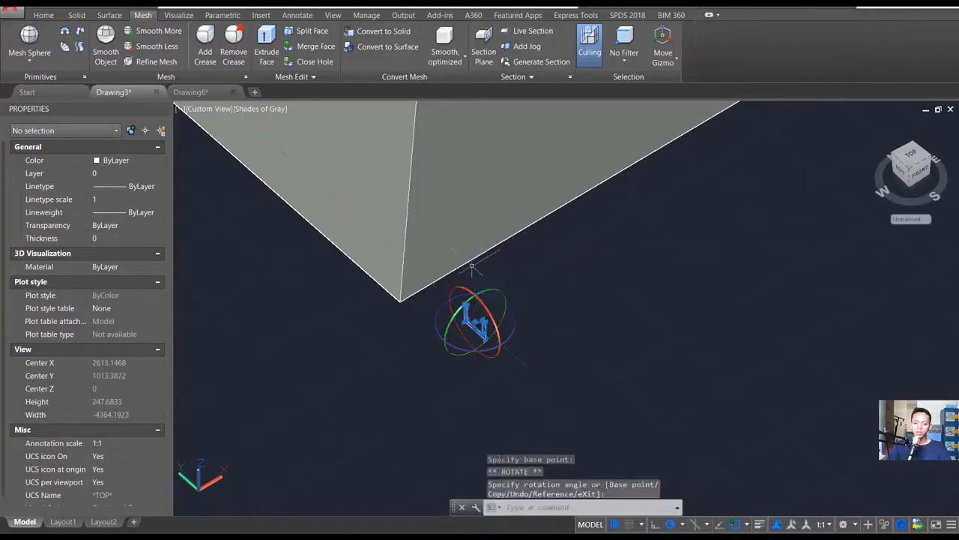
key("Escape")
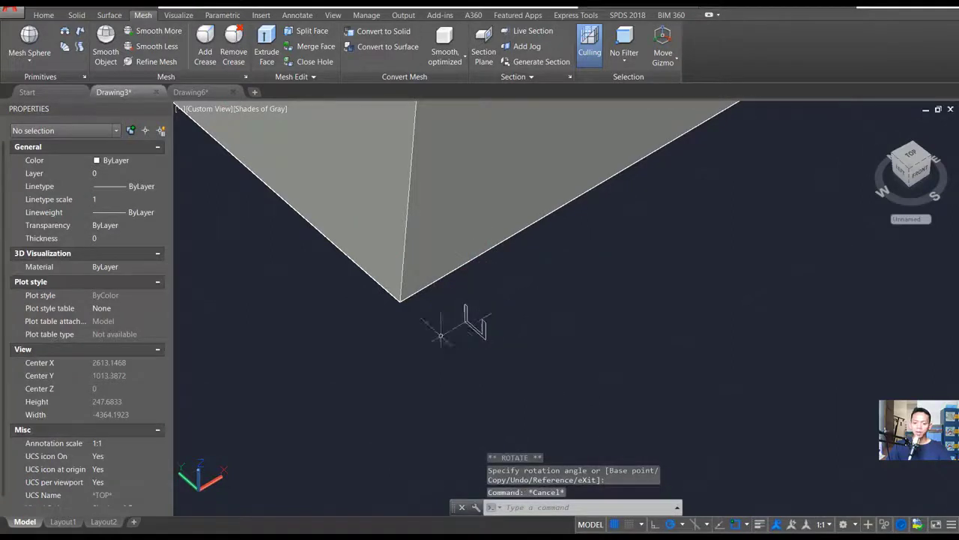
- Begin a polyline at the L-shaped roof's front eave corner and trace the eave through the inner corner to both corners of the short wing's end
middle_click_drag(441, 335, 514, 280, "shift")
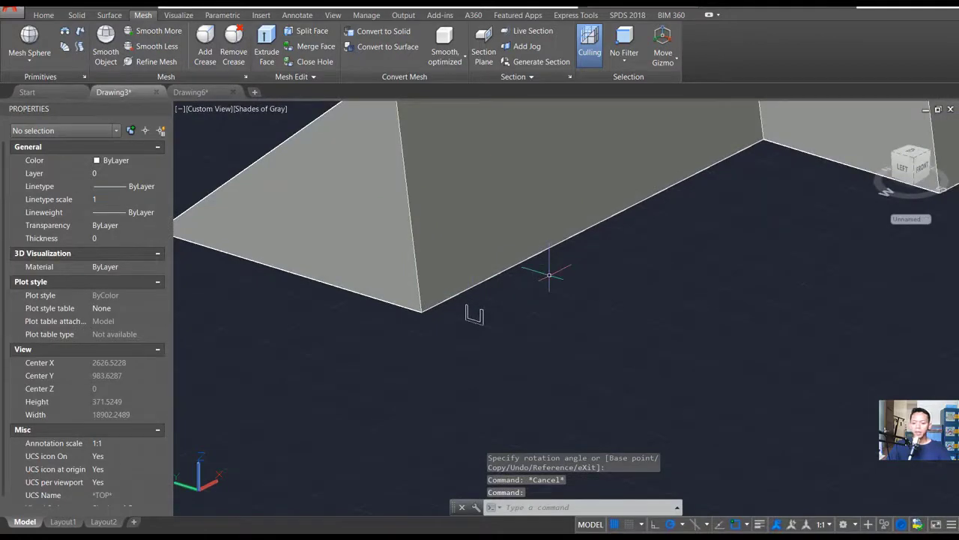
scroll(549, 275, "down", 2)
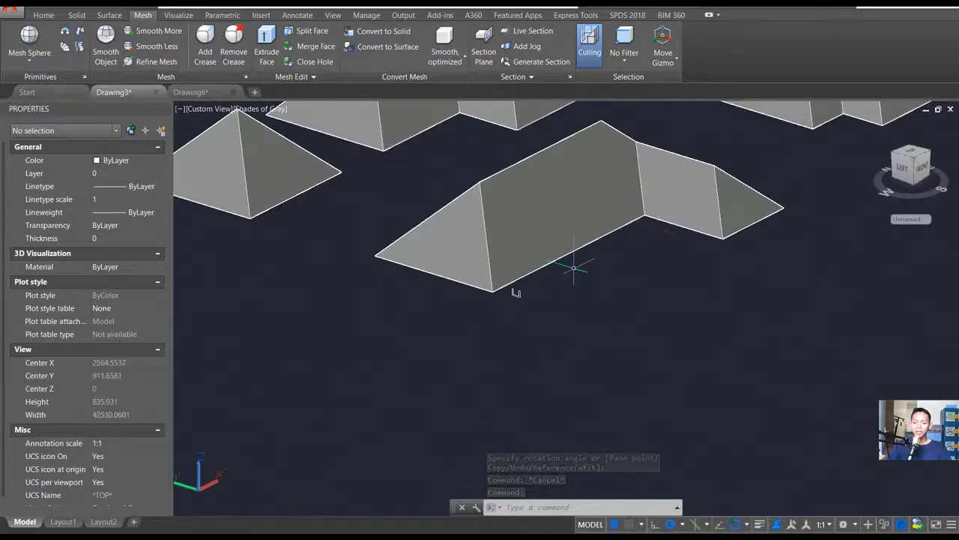
middle_click_drag(515, 292, 504, 314, "shift")
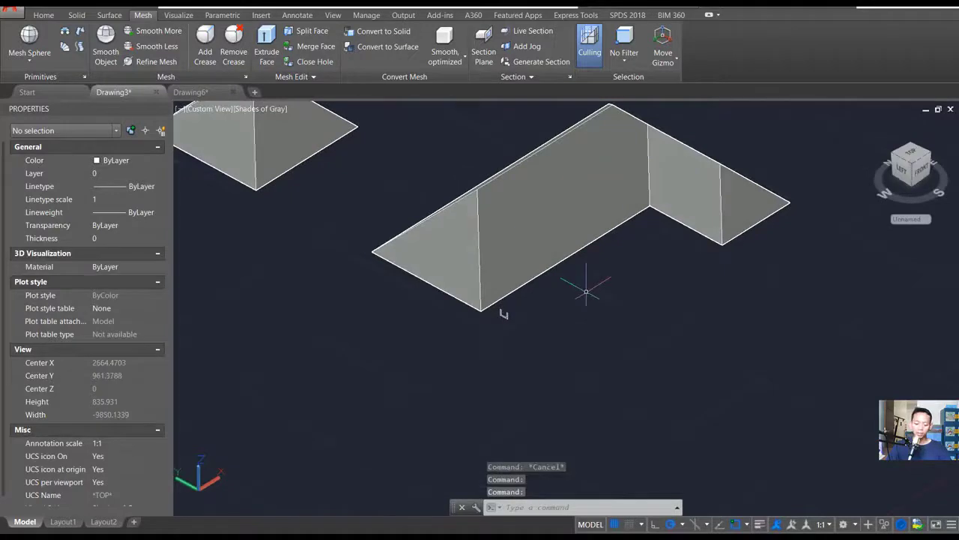
type("i")
key("Return")
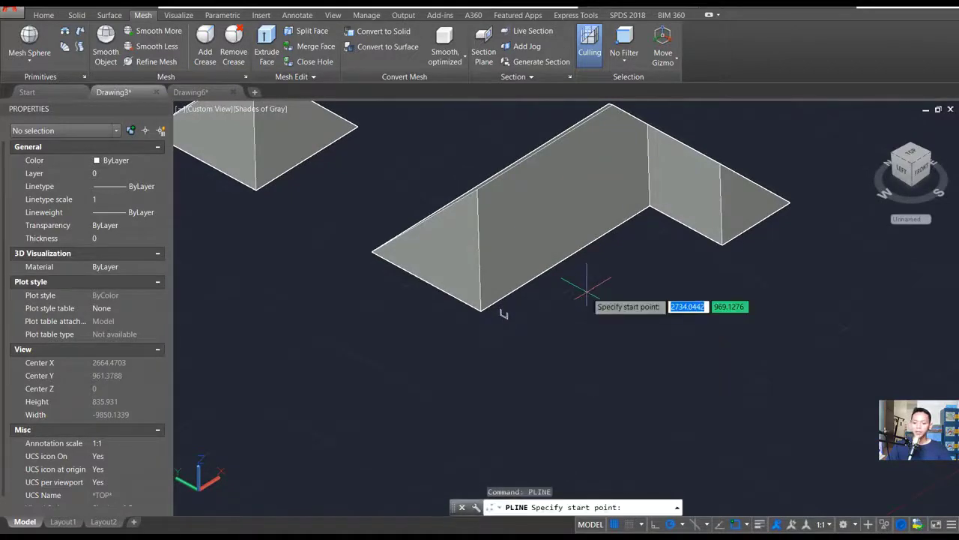
scroll(581, 285, "up", 1)
left_click(446, 317)
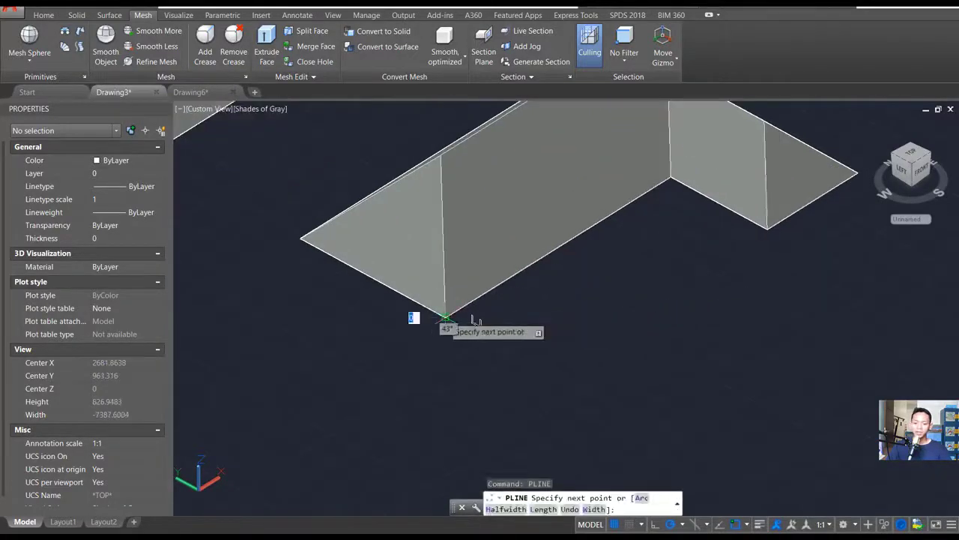
left_click(670, 178)
left_click(766, 228)
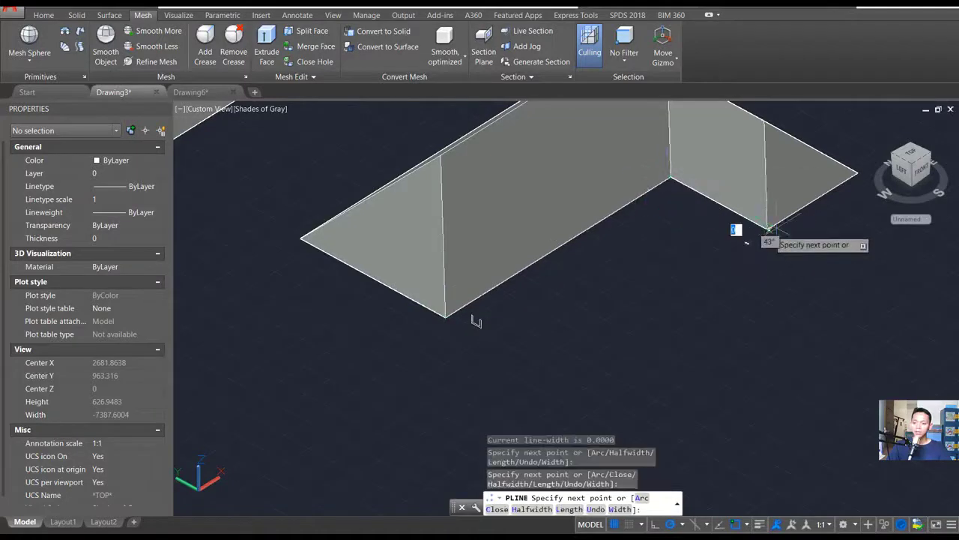
left_click(858, 174)
- Continue the eave polyline through the L-shaped roof's two remaining rear corners and close it at the starting corner
scroll(607, 193, "up", 3)
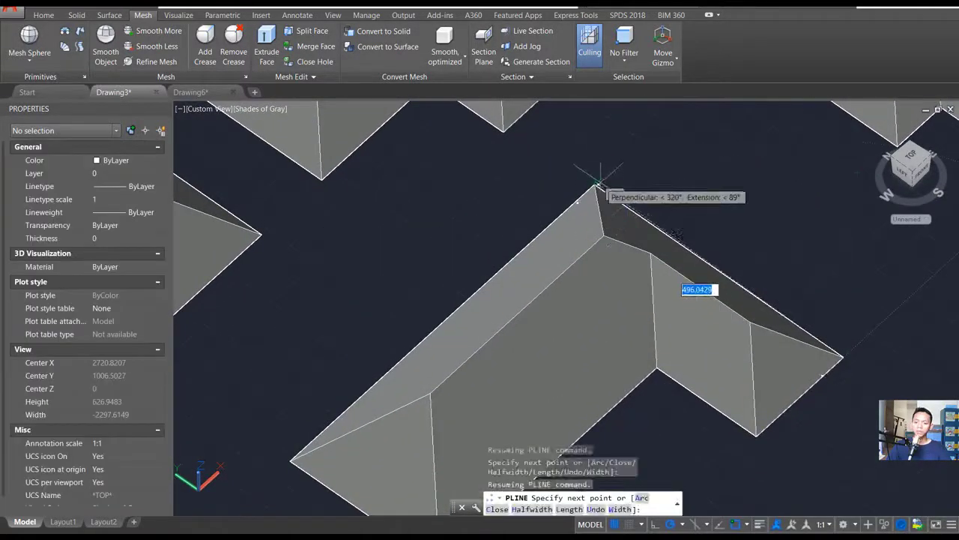
left_click(595, 185)
scroll(590, 235, "down", 2)
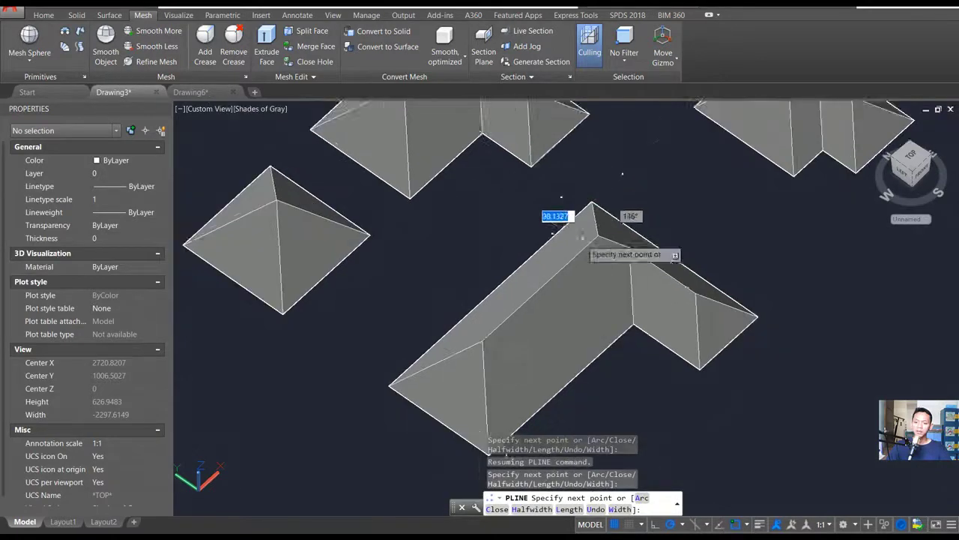
middle_click_drag(508, 457, 609, 383)
scroll(609, 383, "up", 2)
left_click(400, 253)
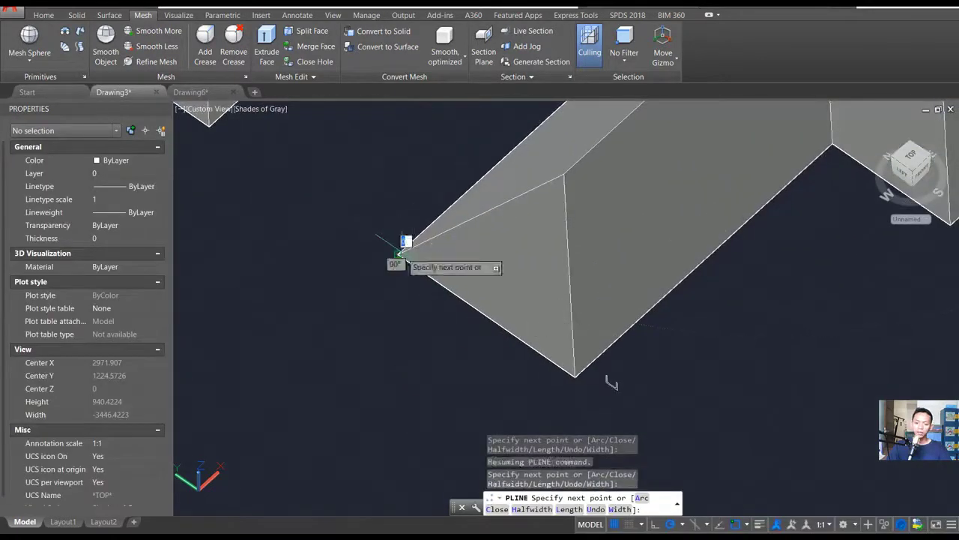
key("Return")
- Hide the L-shaped roof solid so that only its eave polyline and the gutter profile remain in view
middle_click_drag(767, 314, 756, 284, "shift")
left_click(641, 204)
right_click(641, 205)
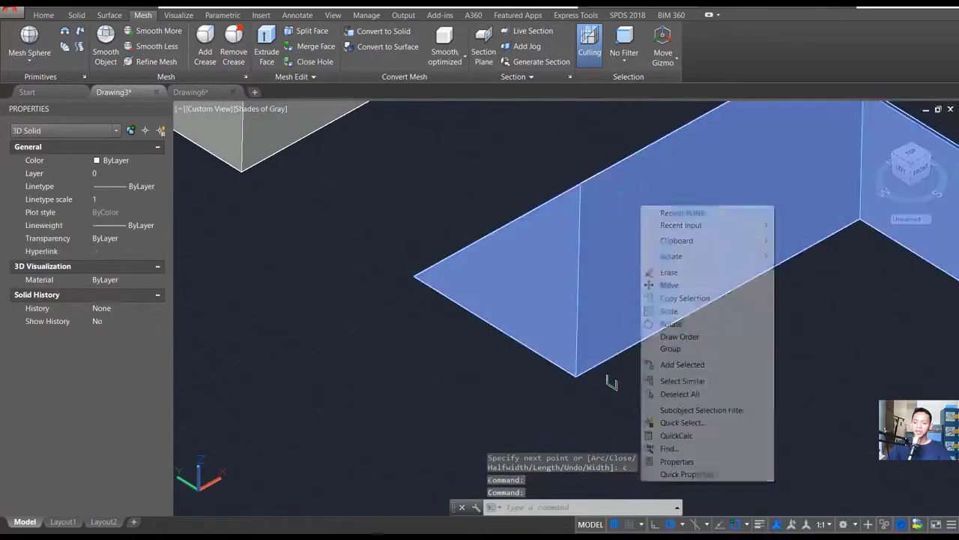
mouse_move(684, 258)
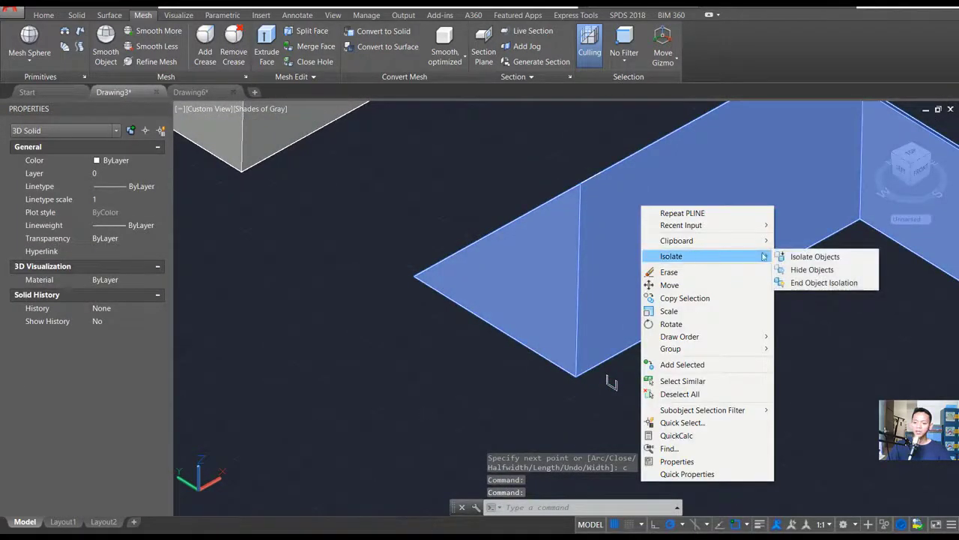
left_click(822, 270)
- Move the upright gutter profile by the top corner of its inner arm onto the front corner of the eave polyline
middle_click_drag(697, 325, 669, 384, "shift")
scroll(669, 385, "up", 4)
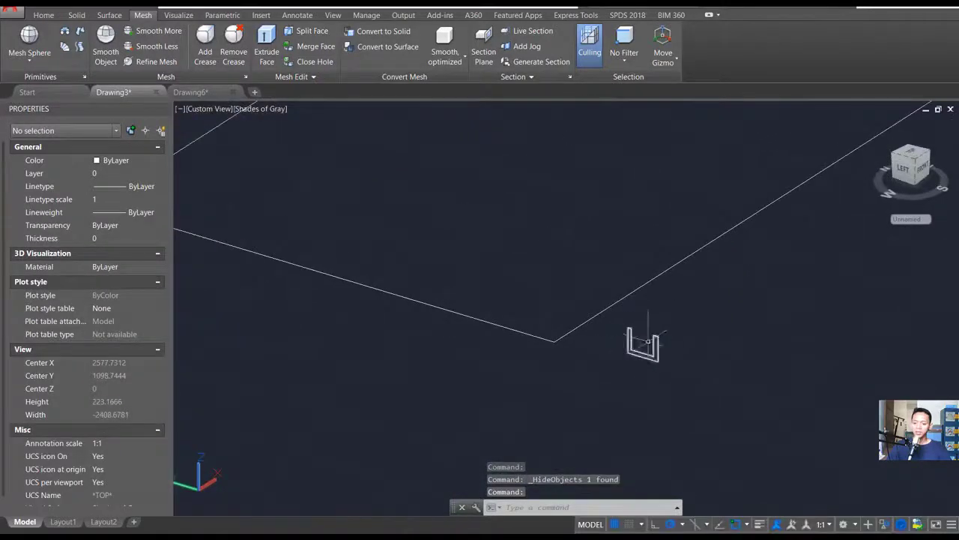
type("m")
key("Return")
left_click(682, 320)
left_click(626, 366)
key("Return")
scroll(638, 323, "up", 5)
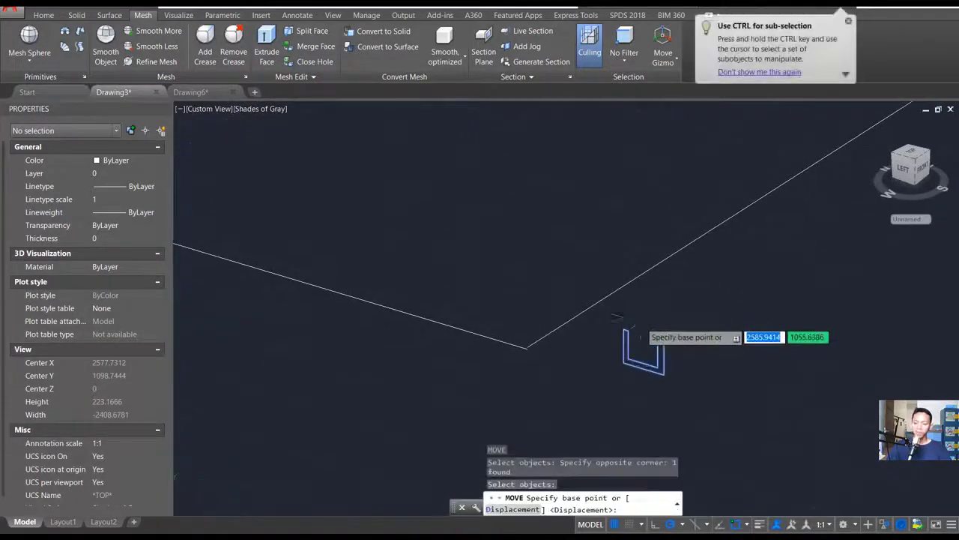
left_click(618, 337)
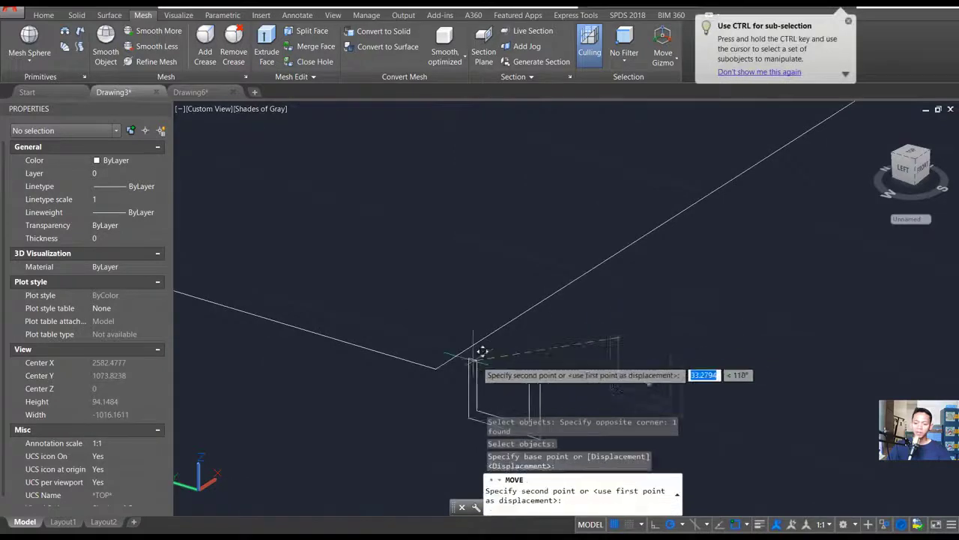
left_click(443, 355)
- Extrude the gutter profile using the Path option along the closed L-shaped eave polyline
scroll(625, 332, "down", 5)
middle_click_drag(680, 336, 634, 357)
type("ext")
key("Return")
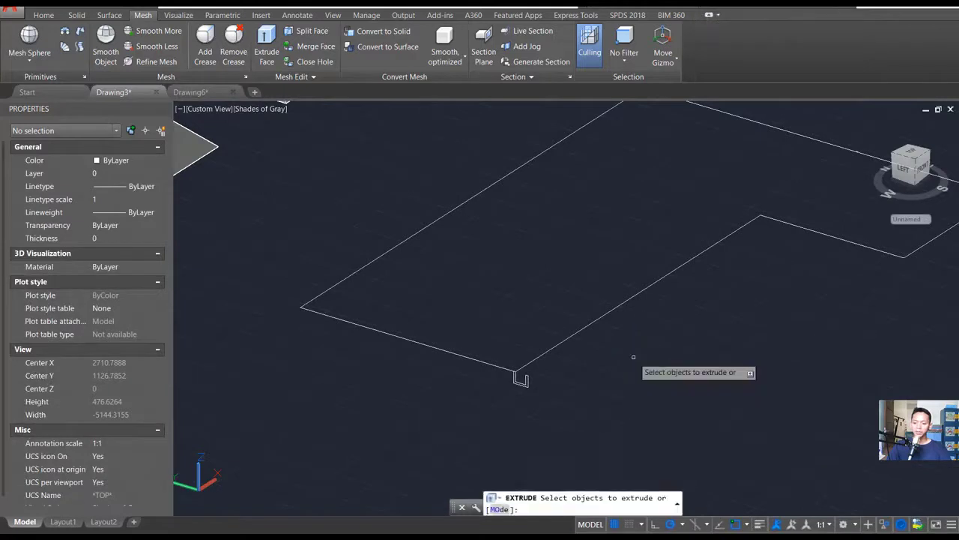
left_click(518, 379)
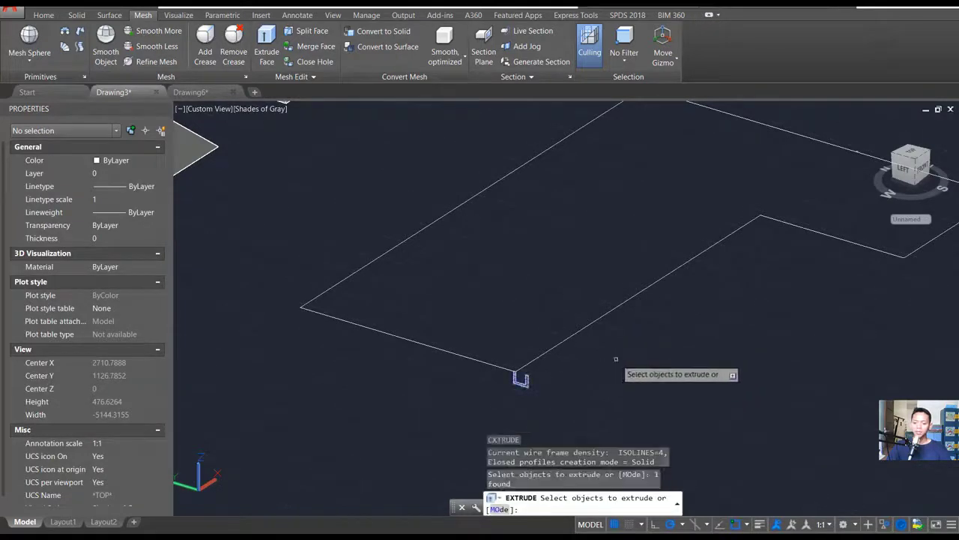
key("Return")
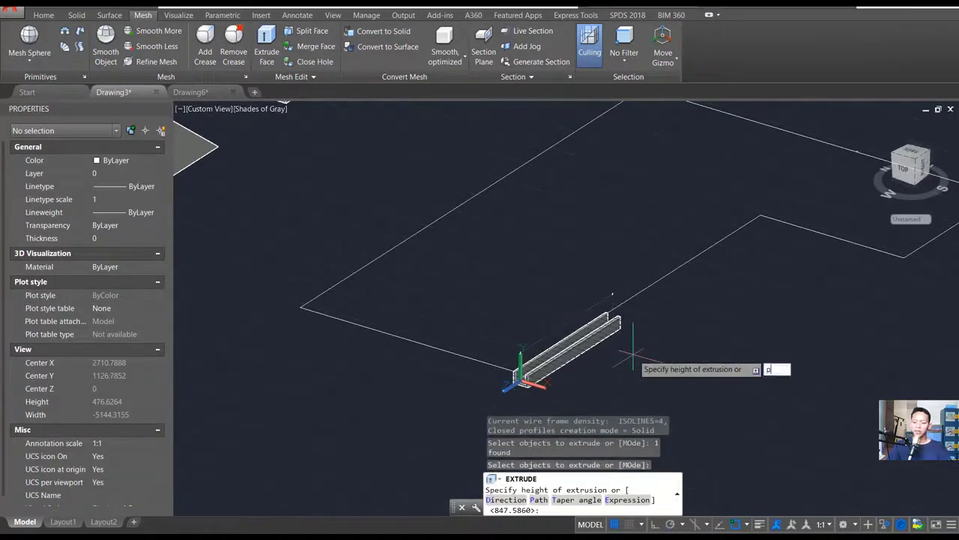
key("Return")
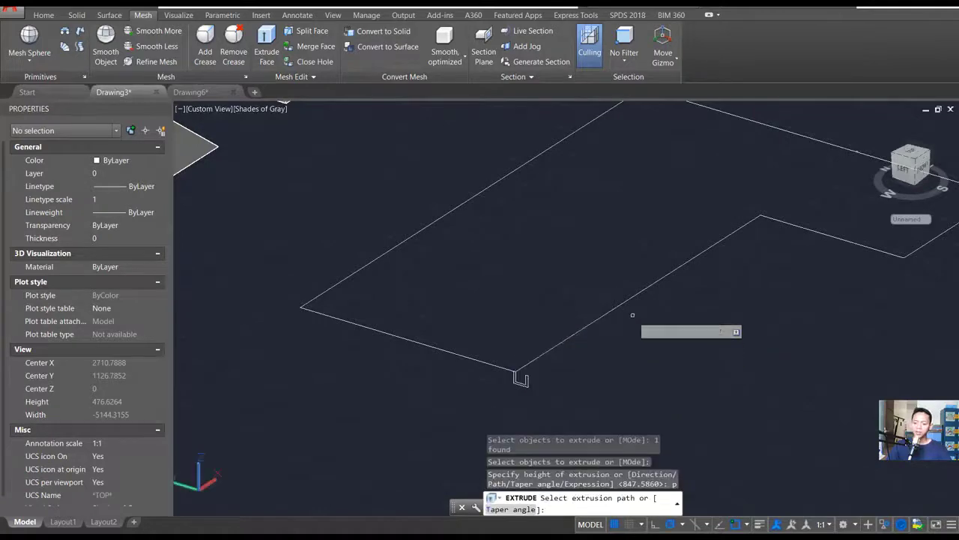
left_click(639, 294)
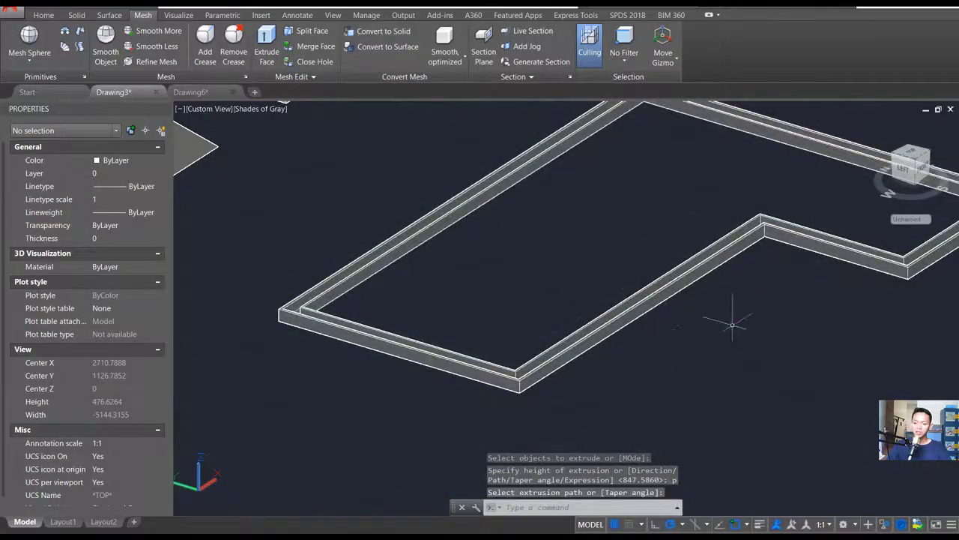
scroll(742, 329, "up", 2)
scroll(724, 252, "down", 2)
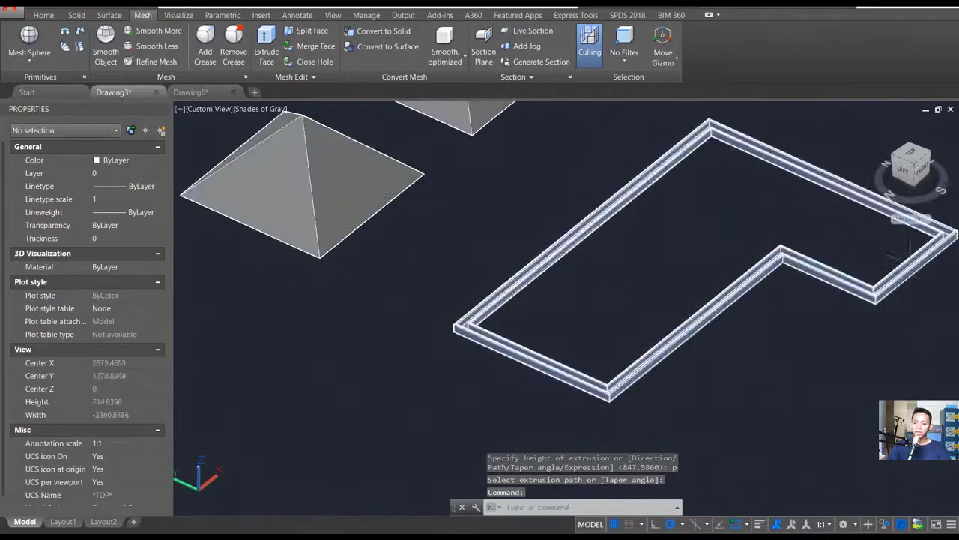
- End the object isolation to bring the hidden L-shaped roof solid back inside the gutter
middle_click_drag(628, 318, 551, 332)
right_click(599, 234)
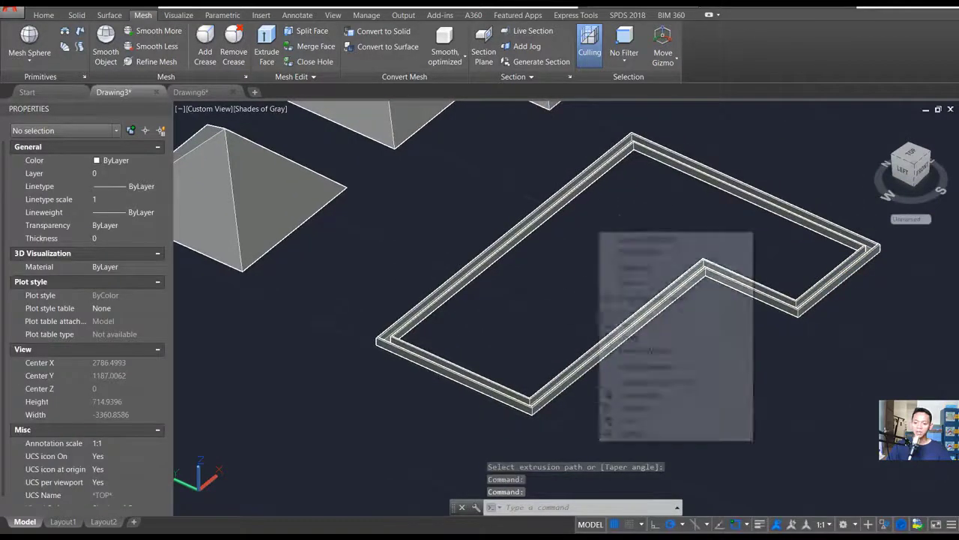
mouse_move(671, 282)
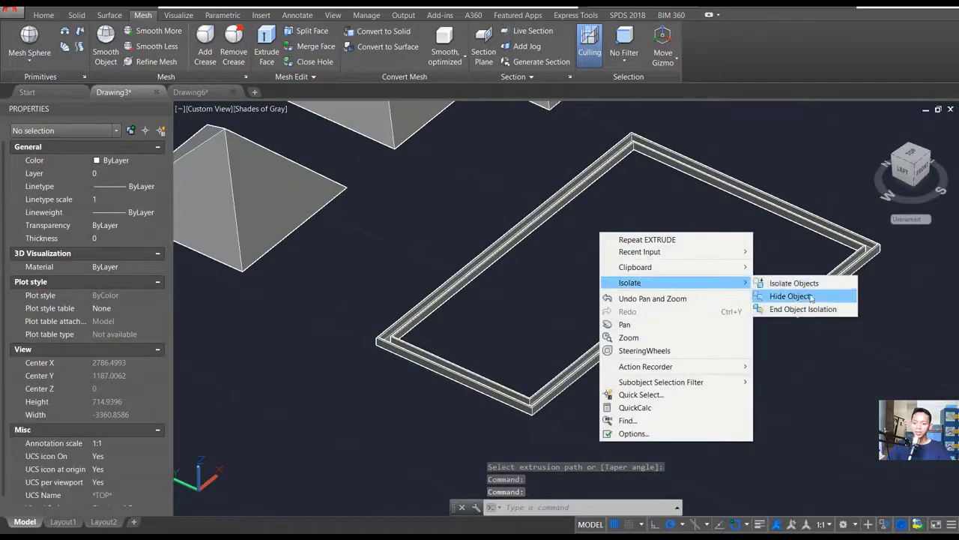
left_click(780, 310)
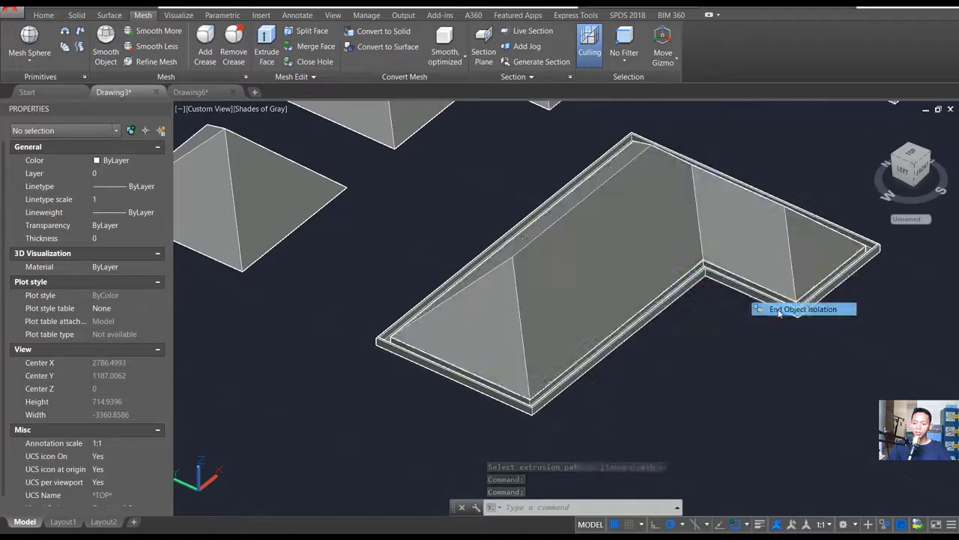
middle_click_drag(670, 317, 615, 310, "shift")
middle_click_drag(573, 212, 604, 231, "shift")
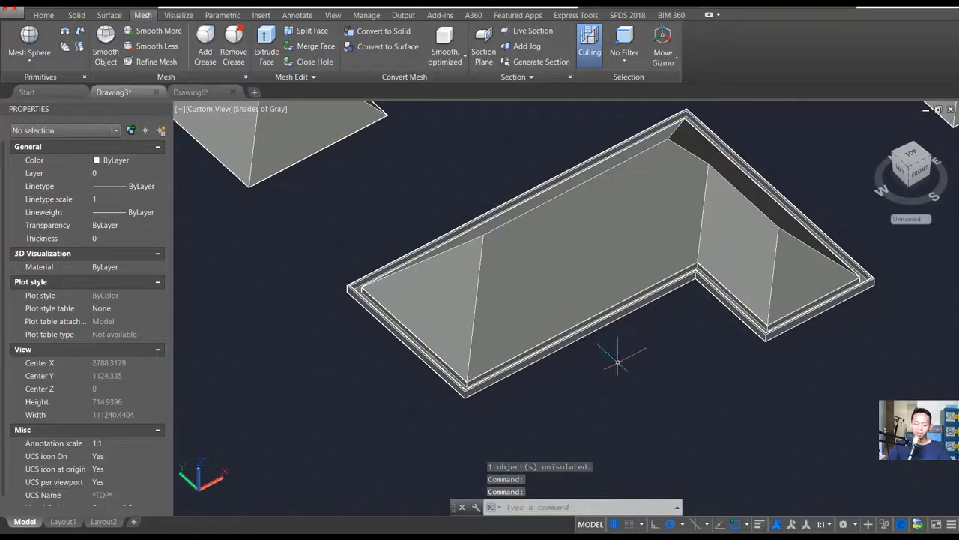
- Draw a small circle with a radius of about 10 on the ground in front of the L-shaped roof's gutter
key("Return")
scroll(562, 380, "up", 1)
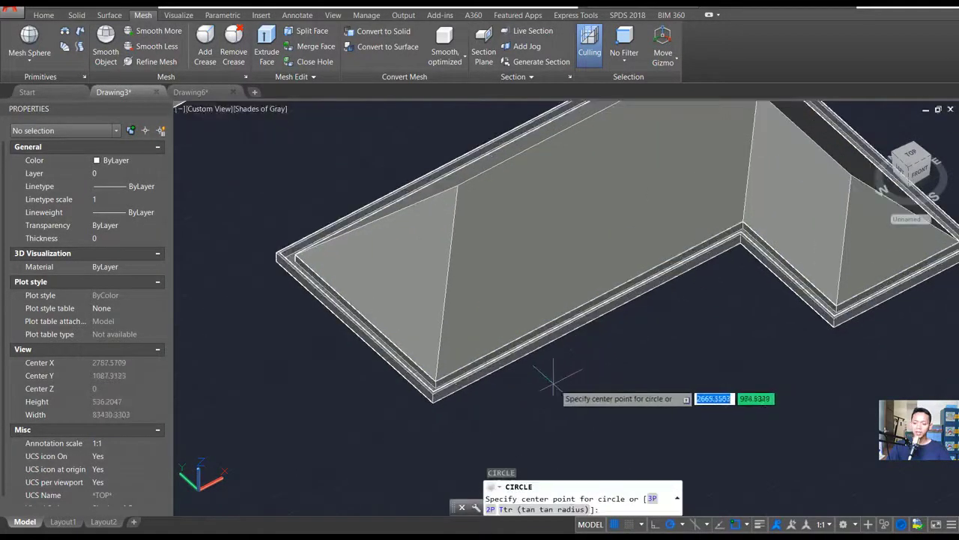
left_click(553, 383)
left_click(561, 386)
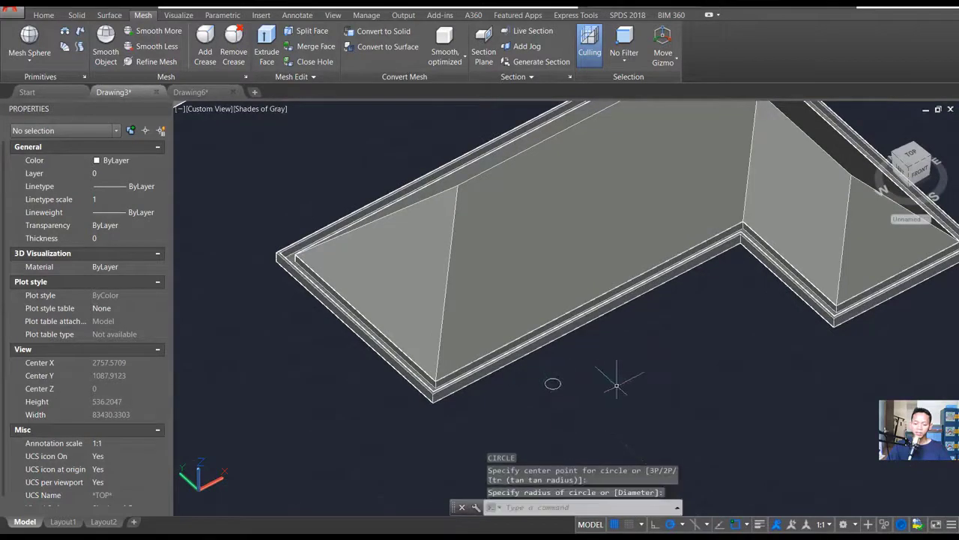
middle_click_drag(614, 385, 603, 380)
type("co")
key("Return")
key("Escape")
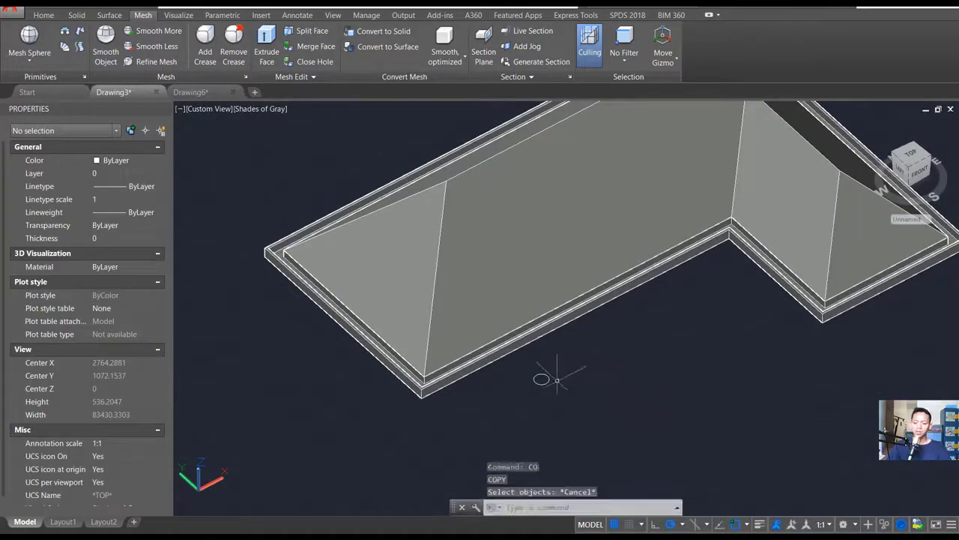
left_click(541, 378)
scroll(542, 375, "up", 4)
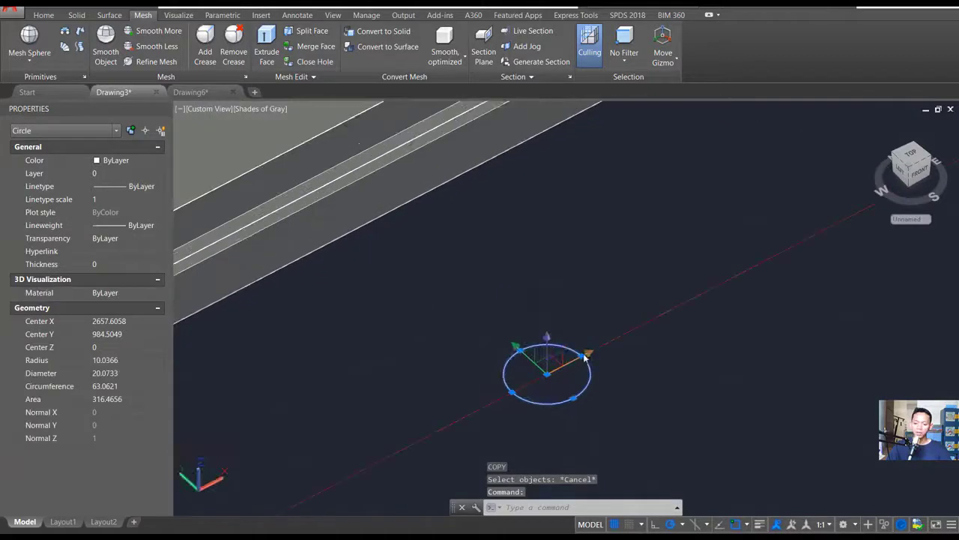
left_click(578, 352)
left_click(582, 357)
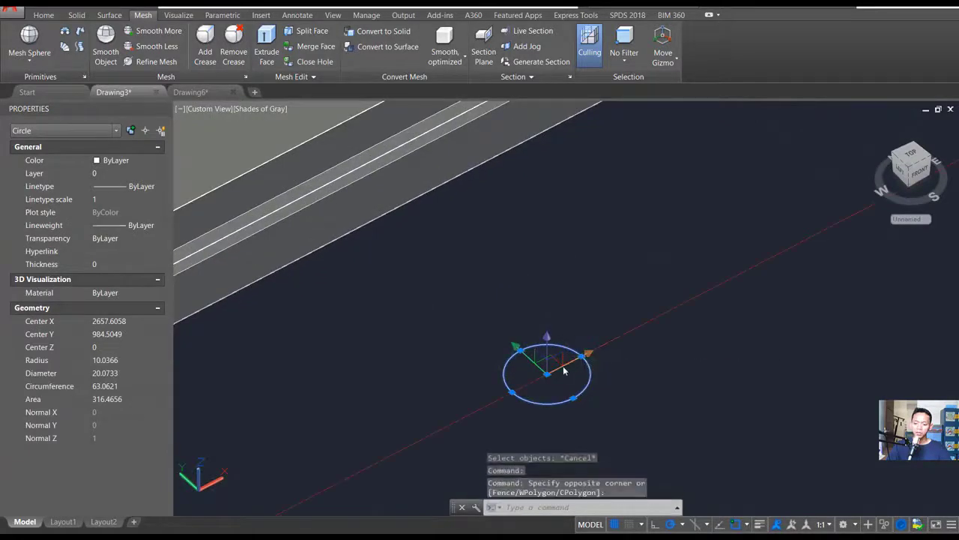
left_click(583, 357)
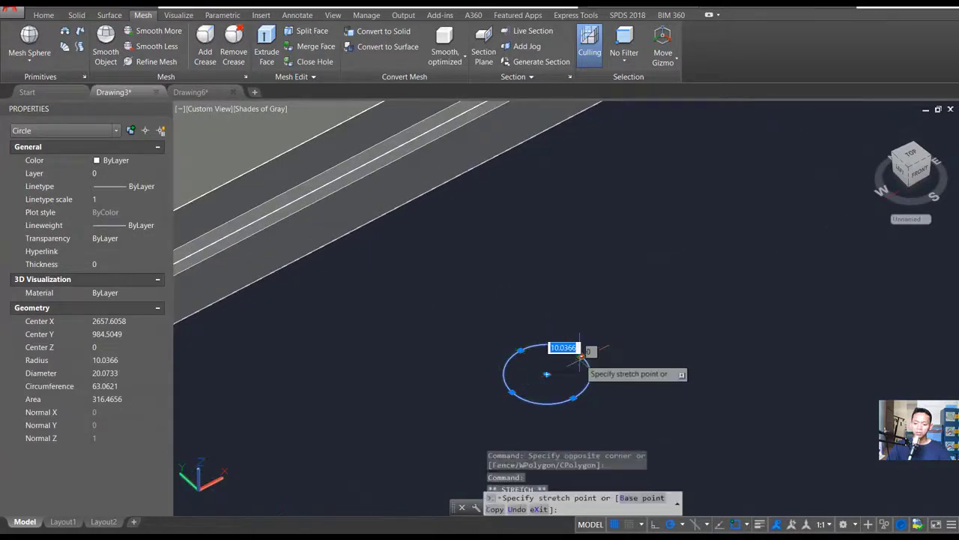
key("Escape")
left_click(573, 397)
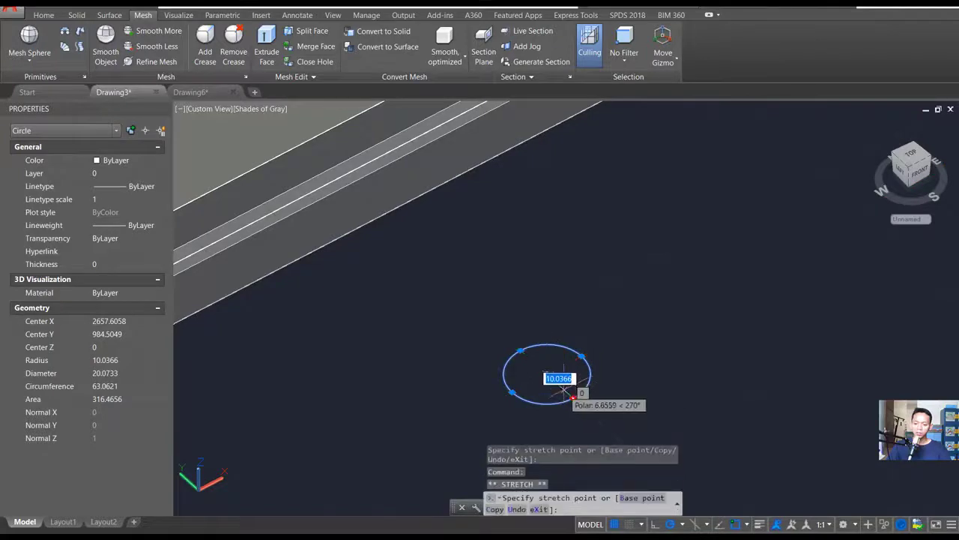
key("Escape")
- Copy the small circle seven times, placing the copies in a loose row alongside the front gutter
middle_click_drag(540, 360, 598, 358, "shift")
type("co")
key("space")
left_click(584, 334)
left_click(480, 410)
key("space")
left_click(548, 408)
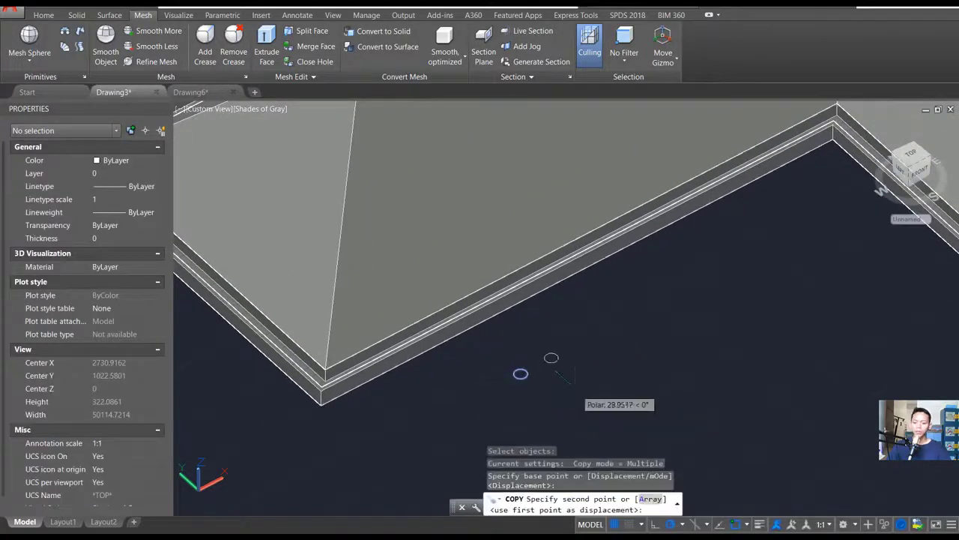
left_click(579, 392)
left_click(637, 362)
left_click(659, 348)
left_click(700, 326)
left_click(730, 311)
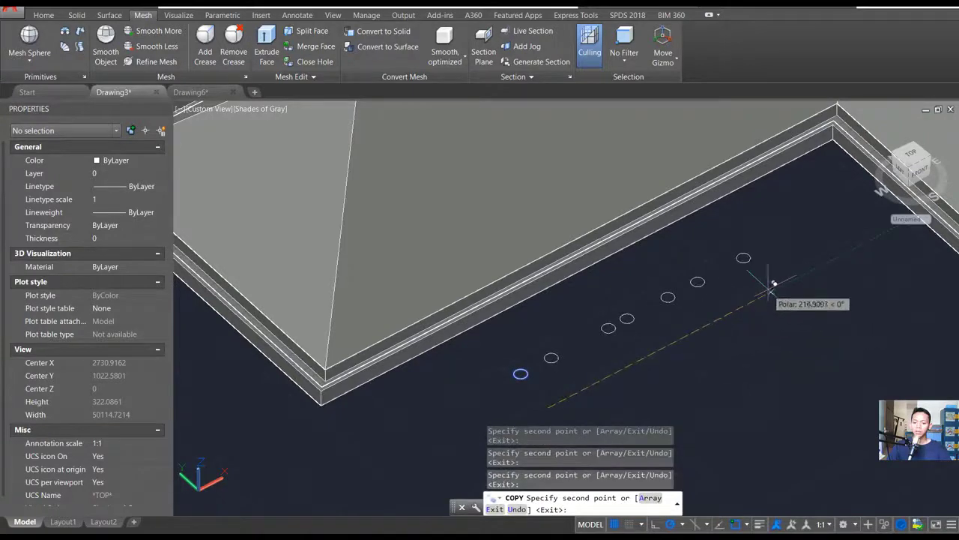
left_click(775, 287)
key("space")
- Sweep the first circle of the row along the hip edge running up from the long wing's front corner
middle_click_drag(793, 294, 704, 341, "shift")
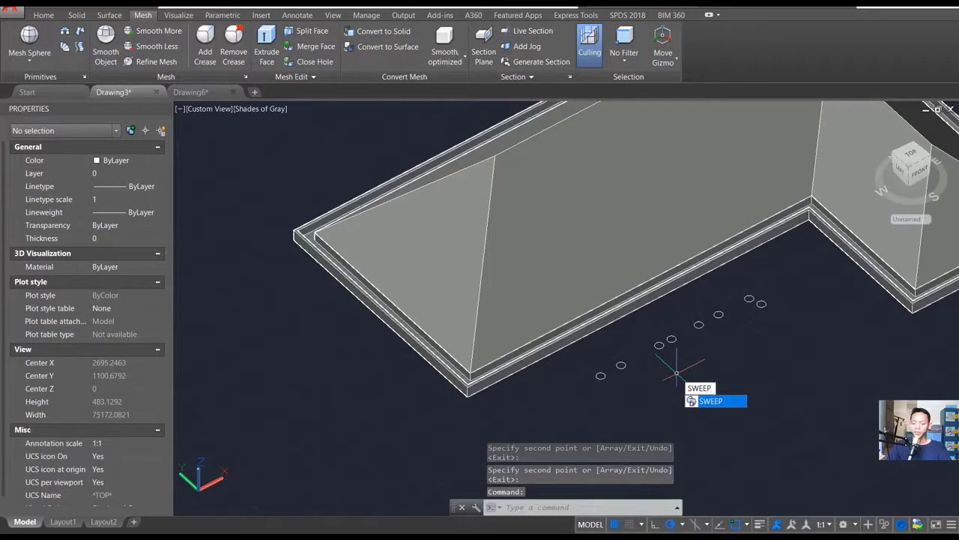
key("Return")
left_click(600, 375)
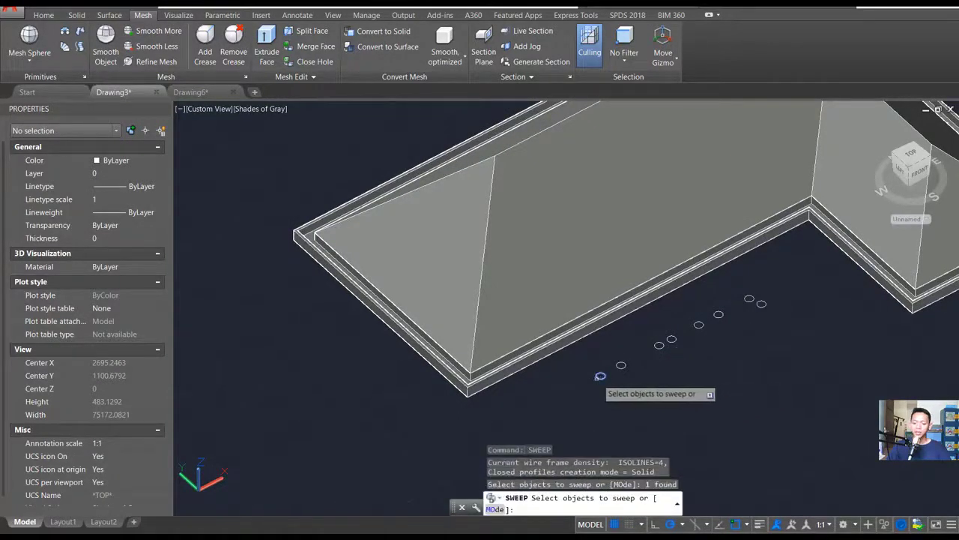
key("Return")
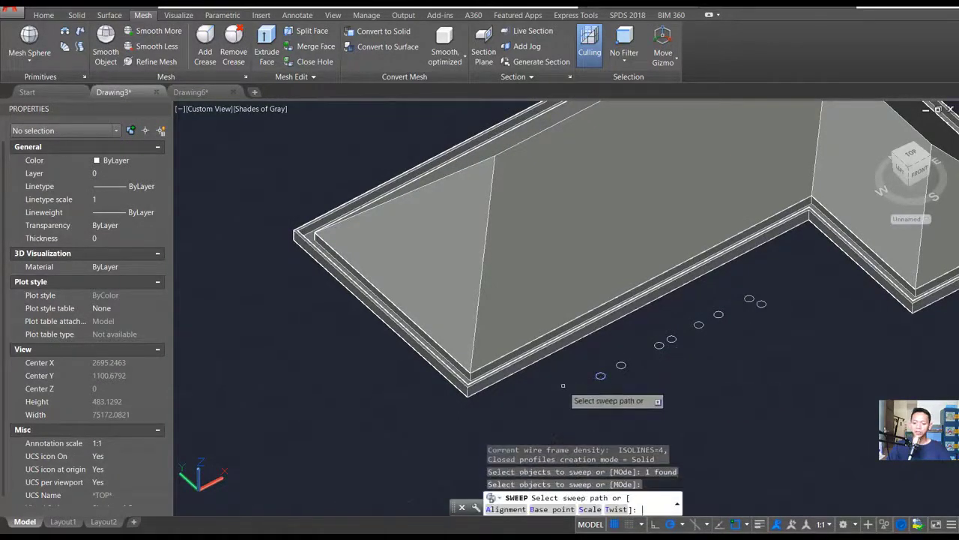
left_click(480, 306)
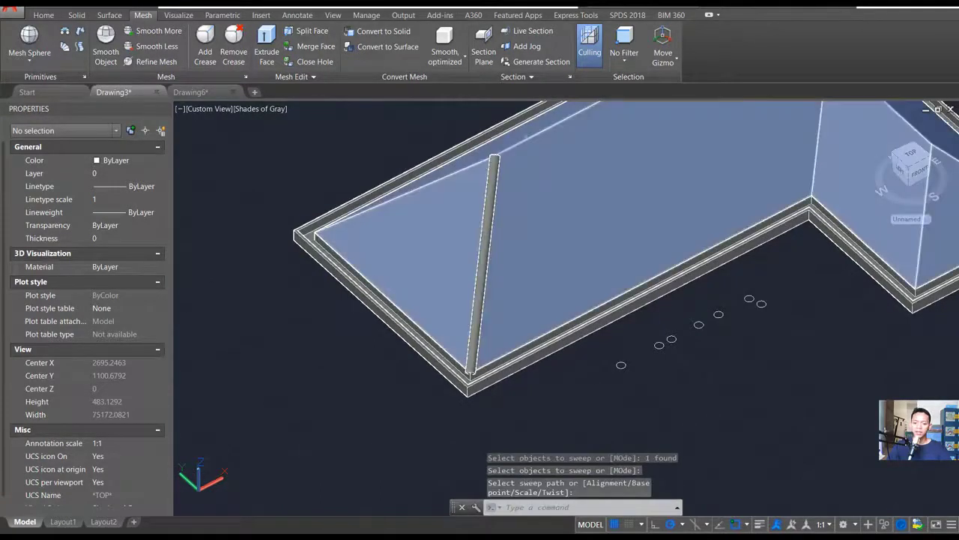
mouse_move(480, 338)
middle_mouse_down("shift")
mouse_move(697, 295)
mouse_move(481, 334)
middle_mouse_up("shift")
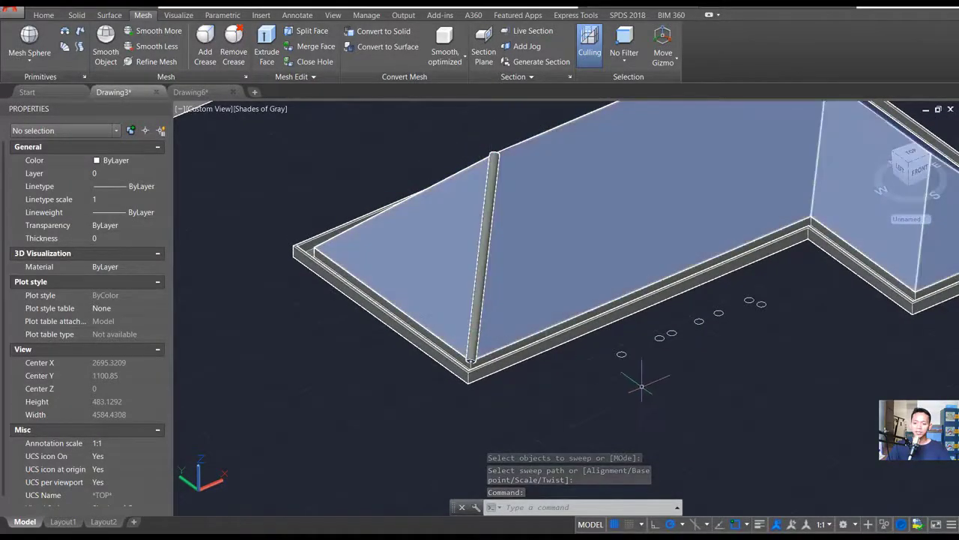
- Sweep the next circle along the other hip edge at the same end of the long wing
key("Return")
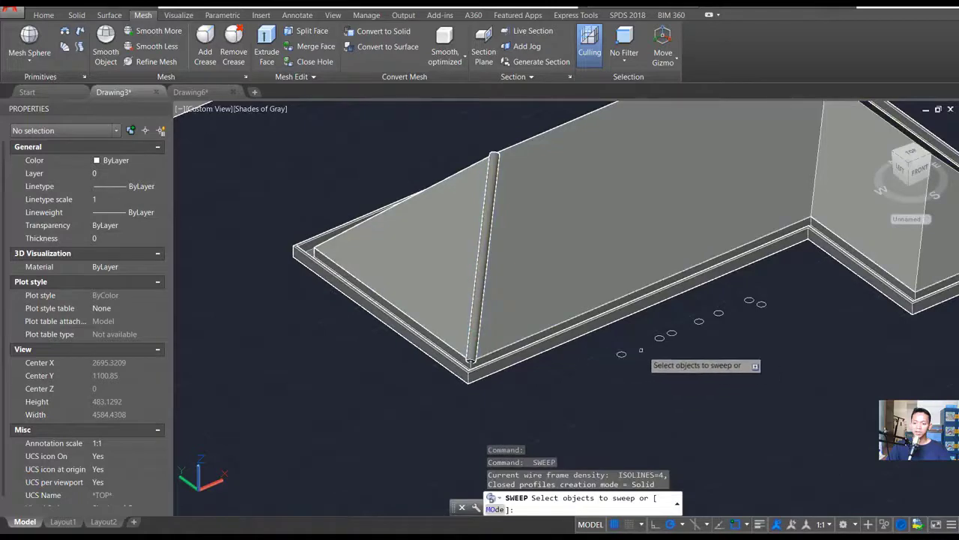
left_click(621, 354)
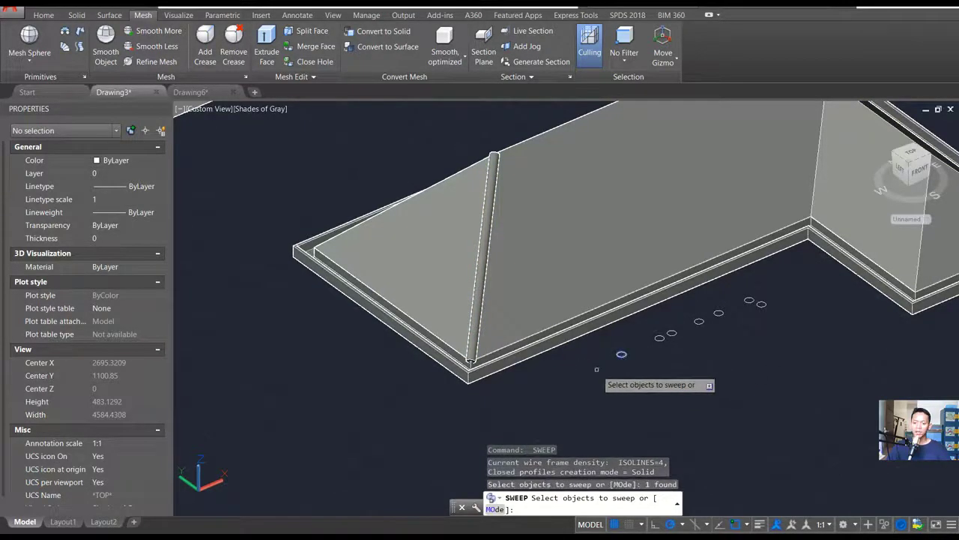
key("Return")
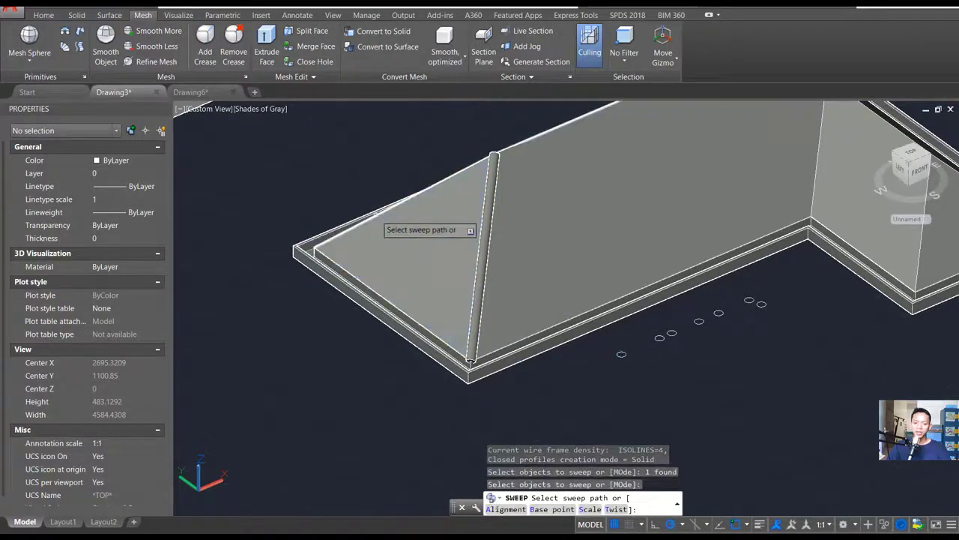
left_click(371, 217)
middle_click_drag(508, 195, 338, 230)
- Sweep another circle along the main ridge of the long wing
key("Return")
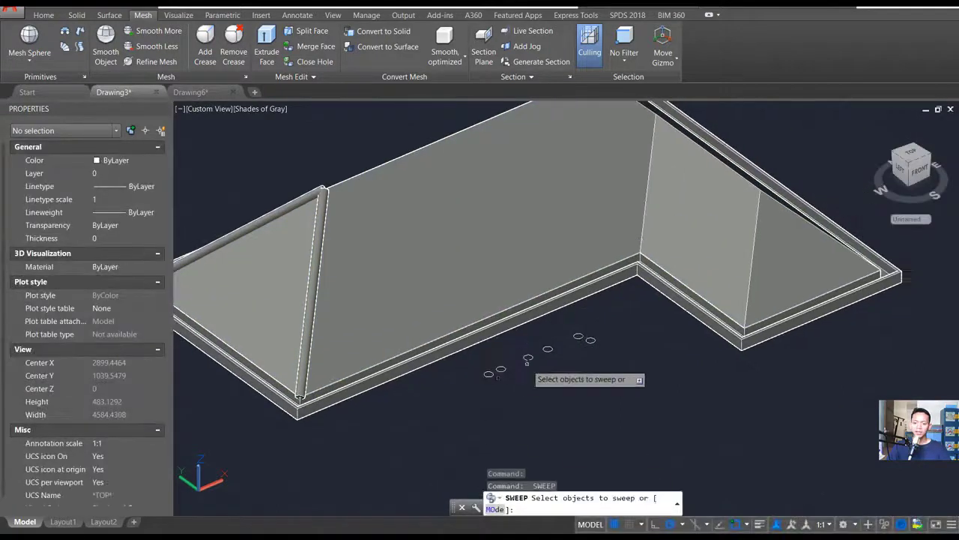
left_click(488, 373)
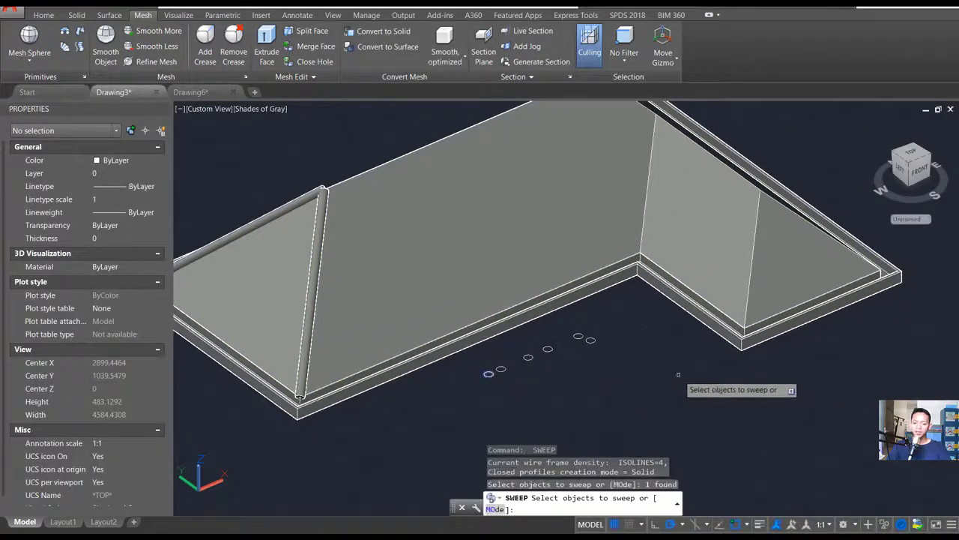
key("Return")
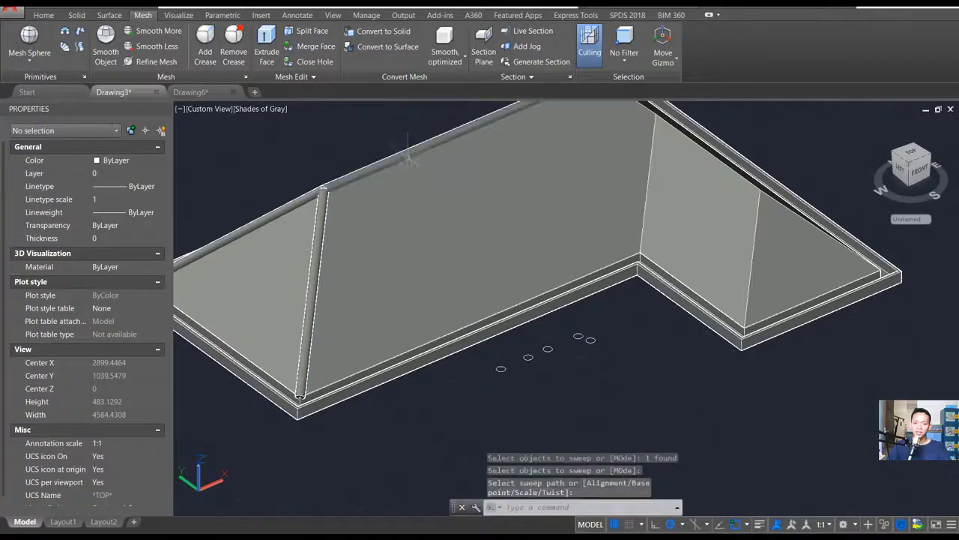
- Sweep another circle along the short wing's front hip edge, nearest the inner corner of the L
key("Return")
left_click(501, 369)
key("Return")
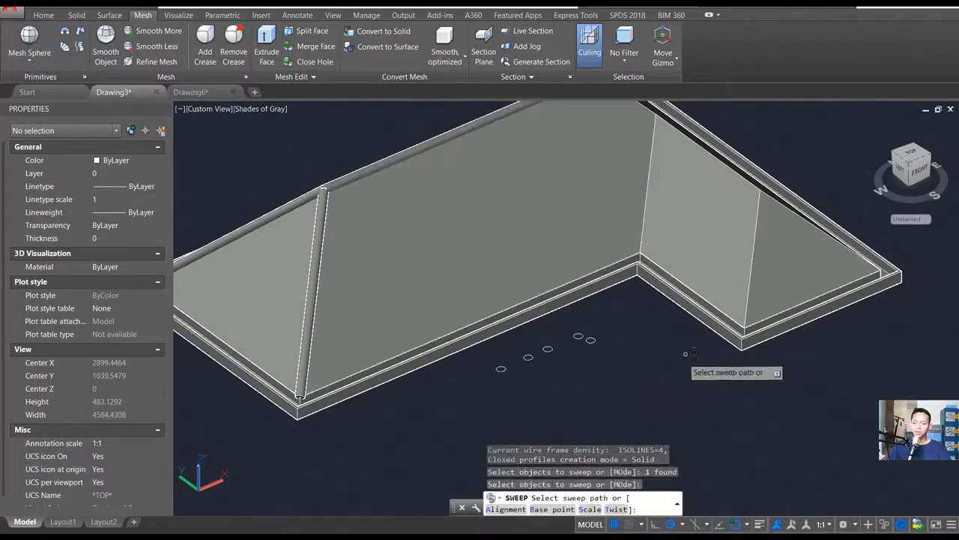
left_click(745, 322)
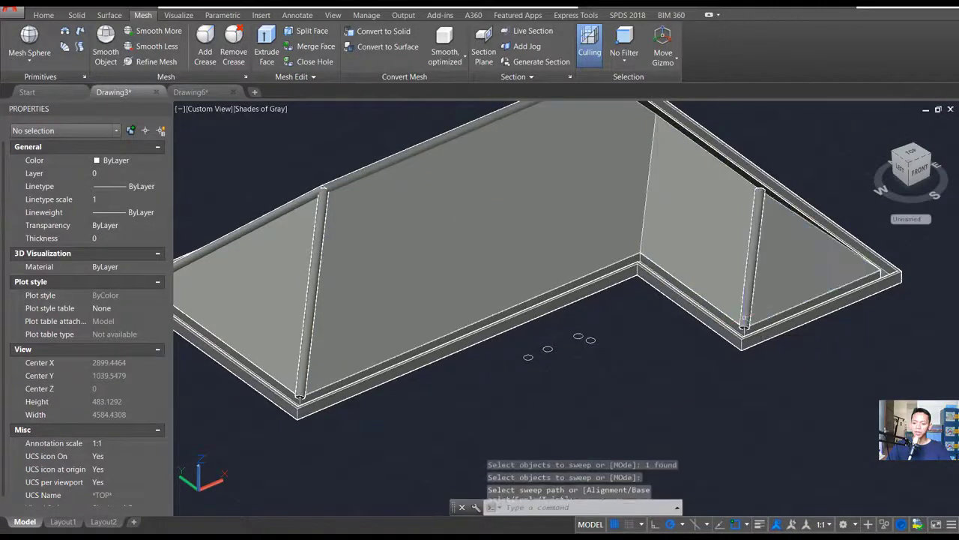
- Sweep another circle along the second hip edge at the short wing's end
key("Return")
left_click(527, 358)
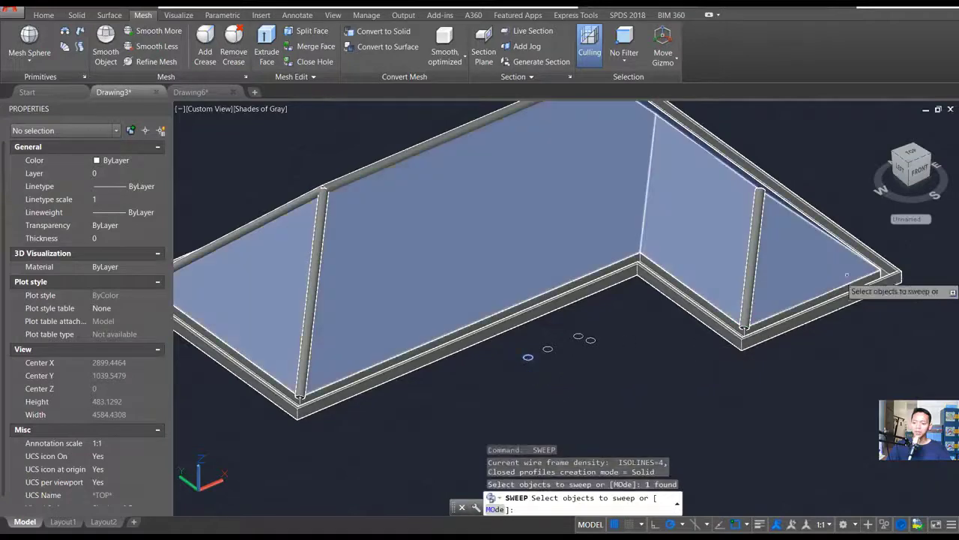
key("Return")
left_click(794, 213)
scroll(599, 401, "down", 2)
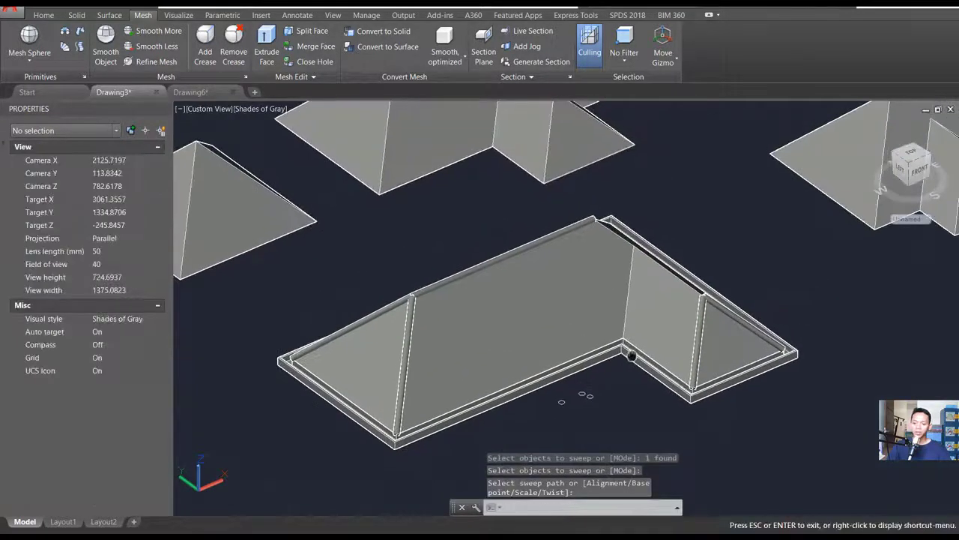
- Sweep the end circle of the row along the hip edge from the far end of the main ridge to the rear outer corner
key("Return")
left_click(587, 396)
key("Return")
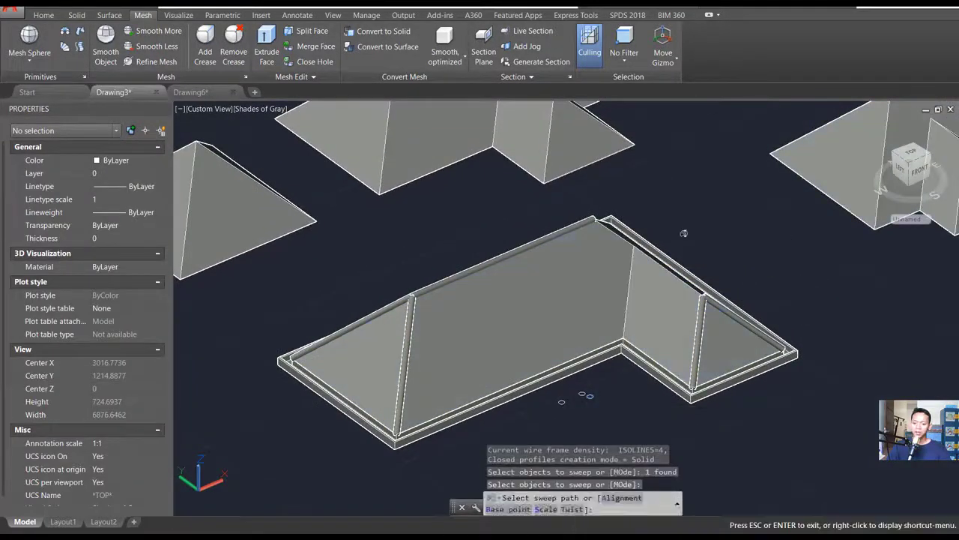
middle_click_drag(761, 236, 517, 311)
scroll(637, 288, "up", 2)
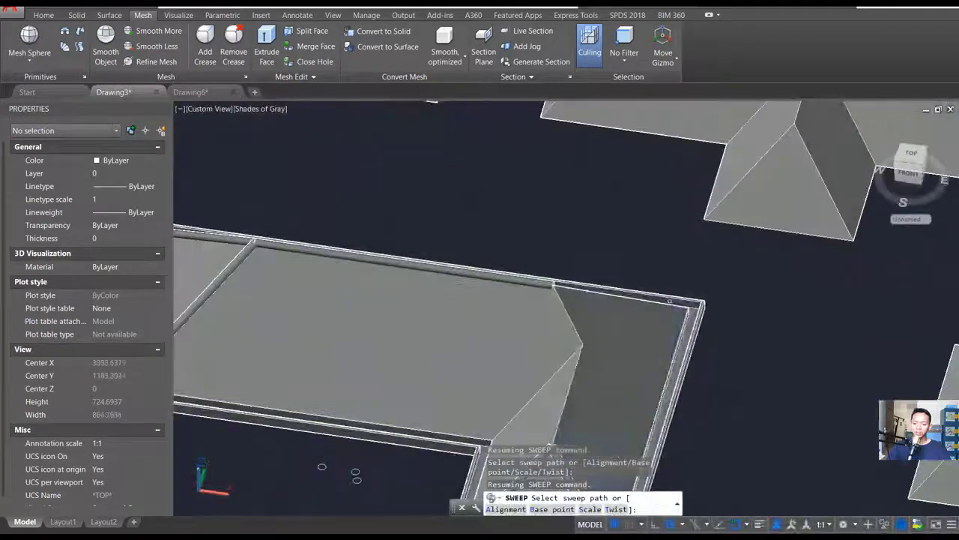
left_click(669, 305)
middle_click_drag(760, 342, 763, 273)
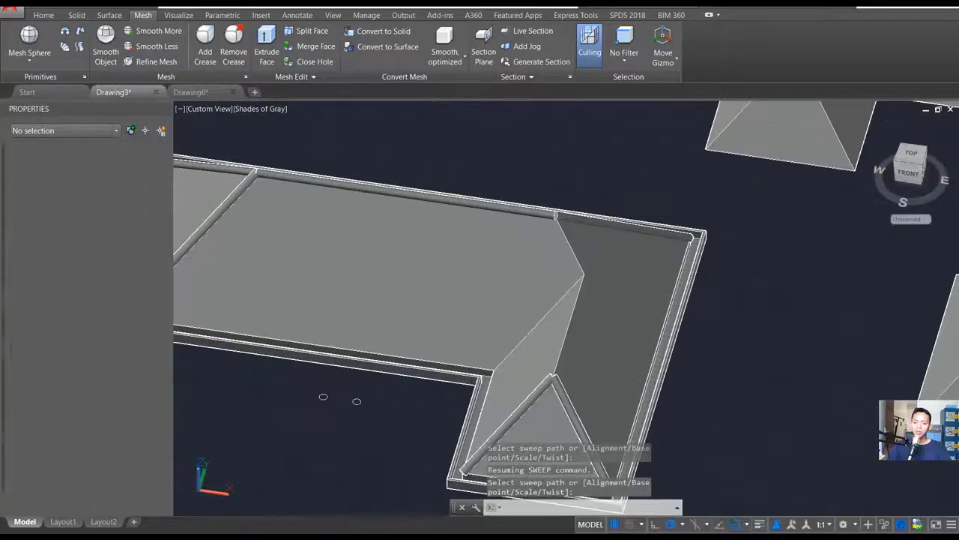
- Draw a 3D polyline from the short wing's hip peak along its ridge and on to the near end of the main ridge
middle_click_drag(660, 322, 576, 338, "shift")
middle_click_drag(492, 352, 491, 352, "shift")
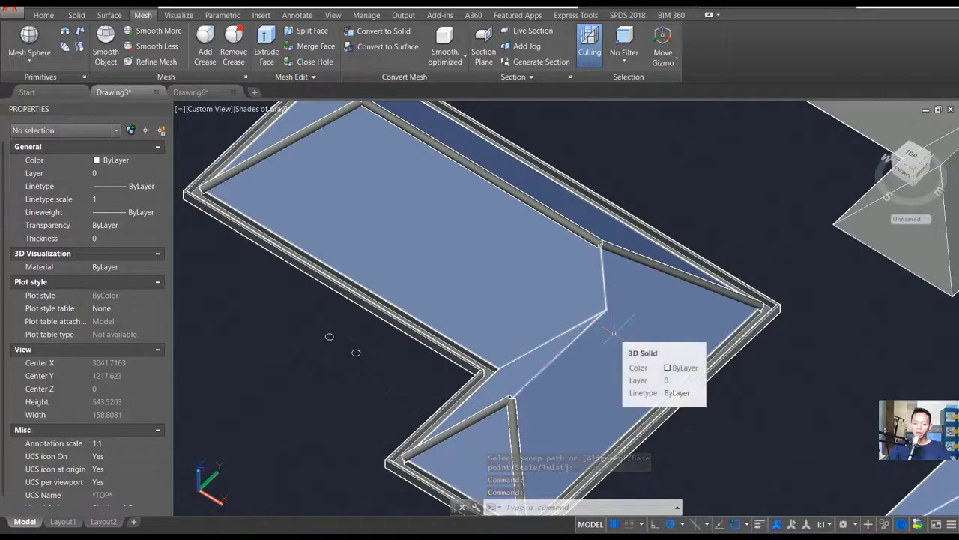
type("3D")
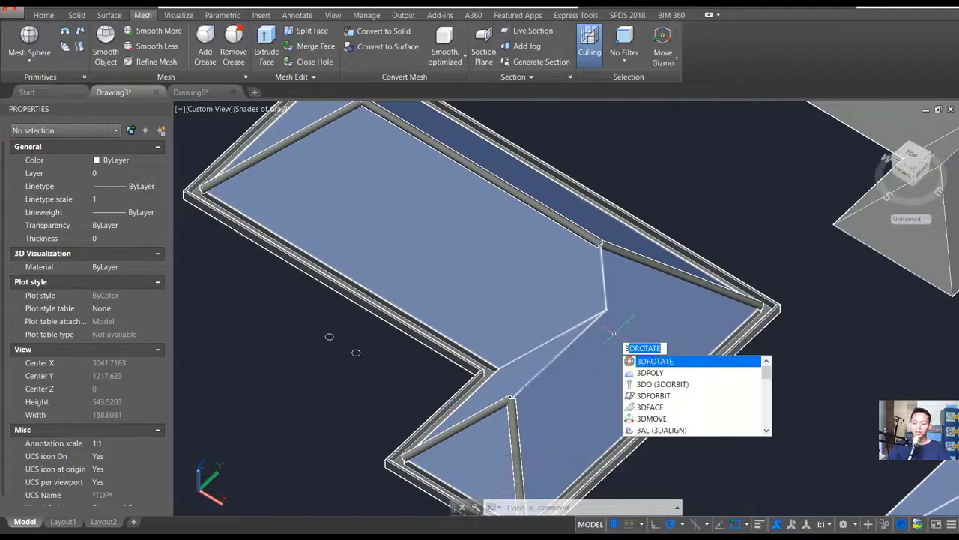
left_click(655, 373)
scroll(513, 401, "up", 5)
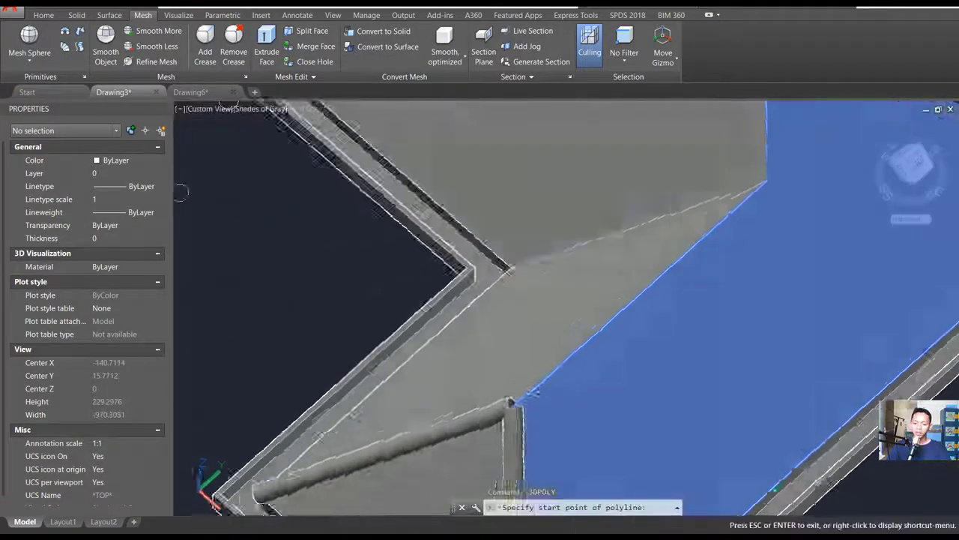
scroll(514, 401, "down", 2)
left_click(514, 401)
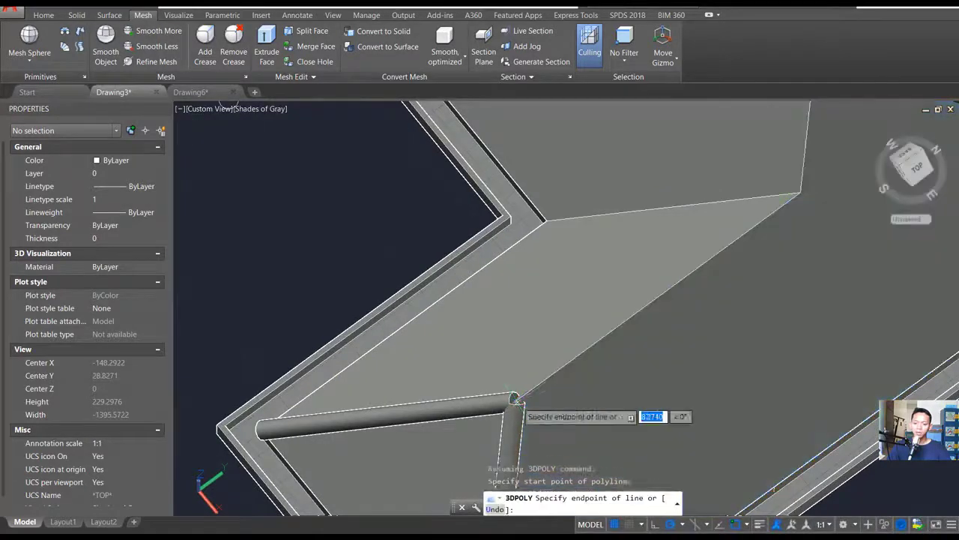
middle_click_drag(701, 282, 542, 398)
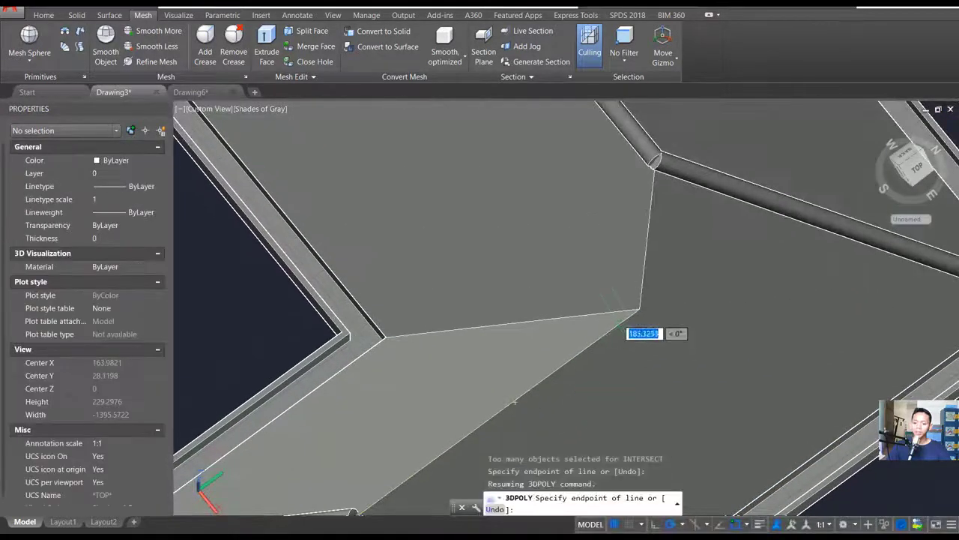
left_click(637, 307)
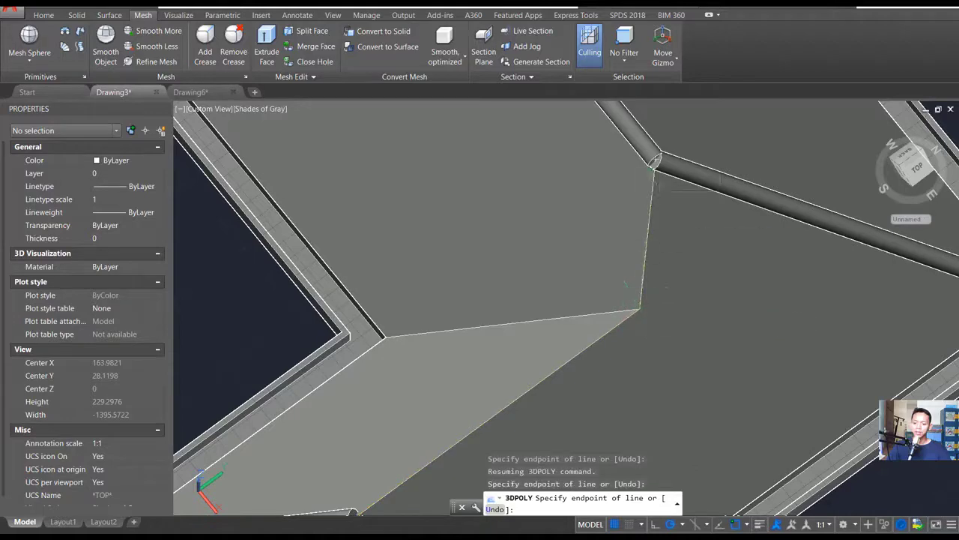
left_click(654, 160)
key("Return")
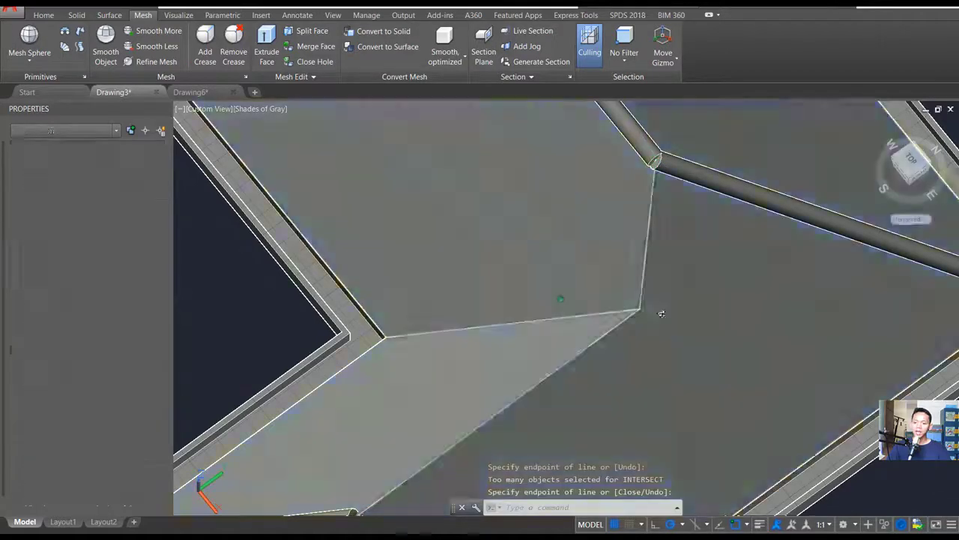
- Hide the L-shaped roof solid, leaving the gutter, edge caps and new 3D polyline displayed
scroll(660, 315, "down", 5)
left_click(681, 317)
right_click(683, 320)
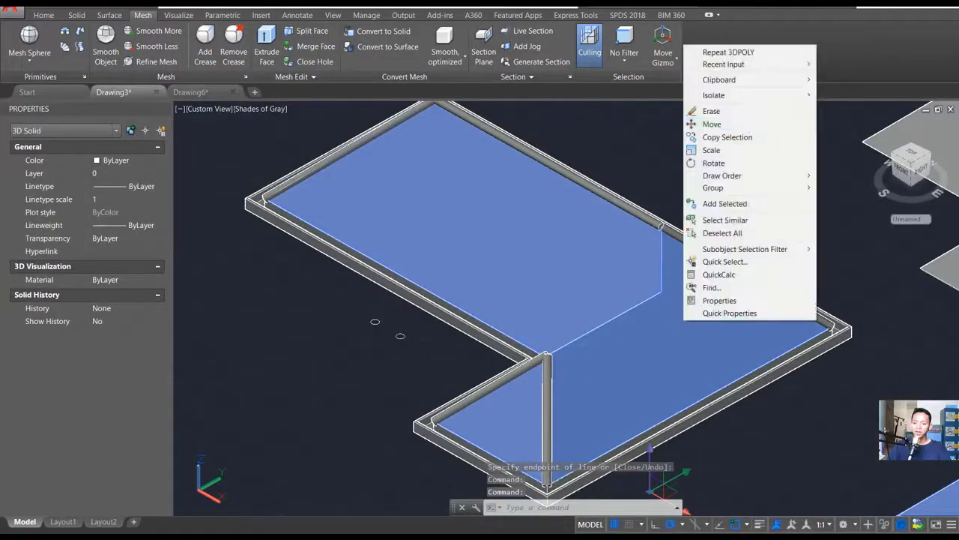
mouse_move(739, 96)
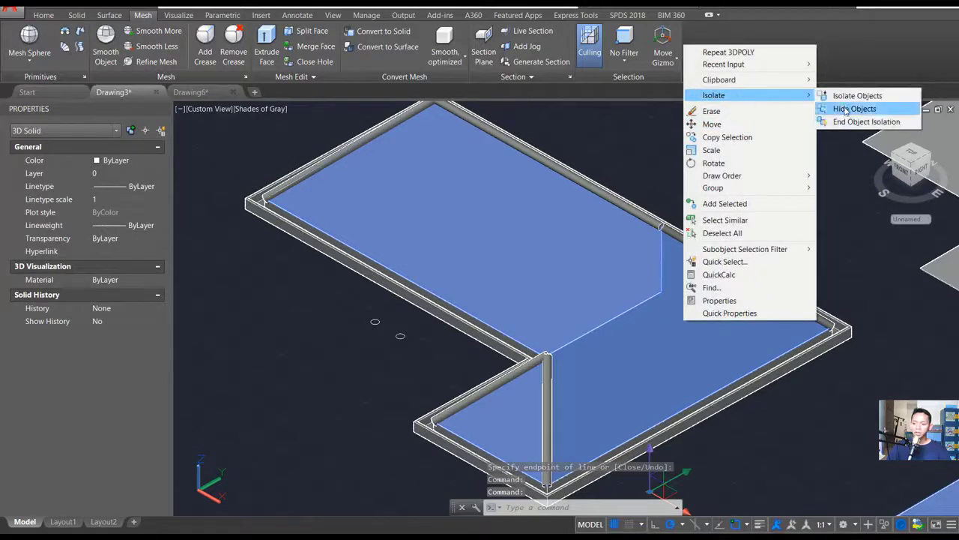
left_click(838, 112)
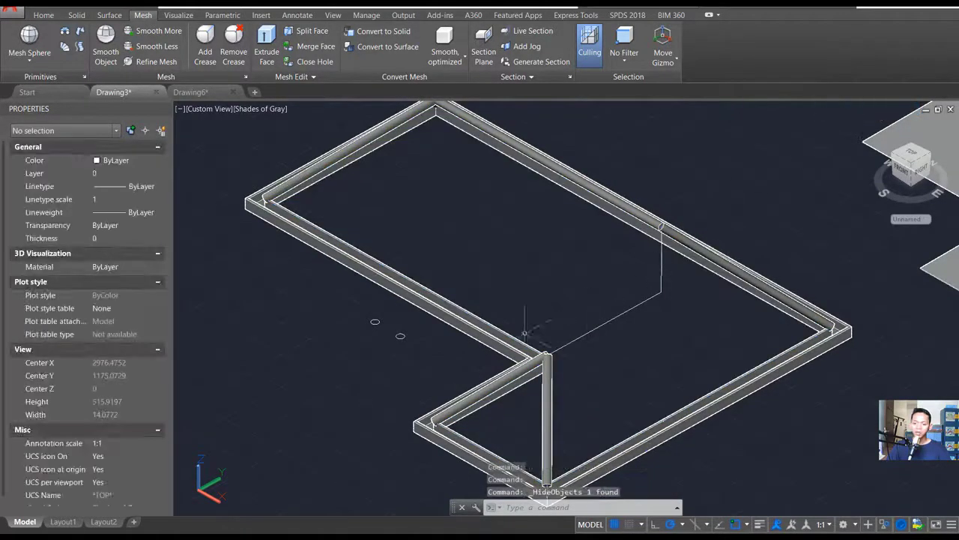
- Sweep one of the two remaining circles along the 3D polyline on the short wing's ridge
type("swee")
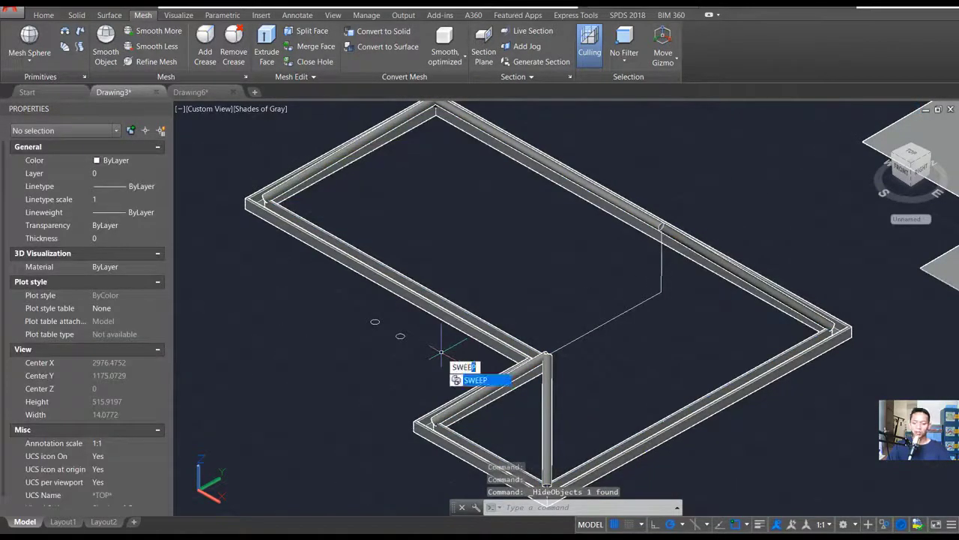
type("p")
key("Return")
left_click(400, 336)
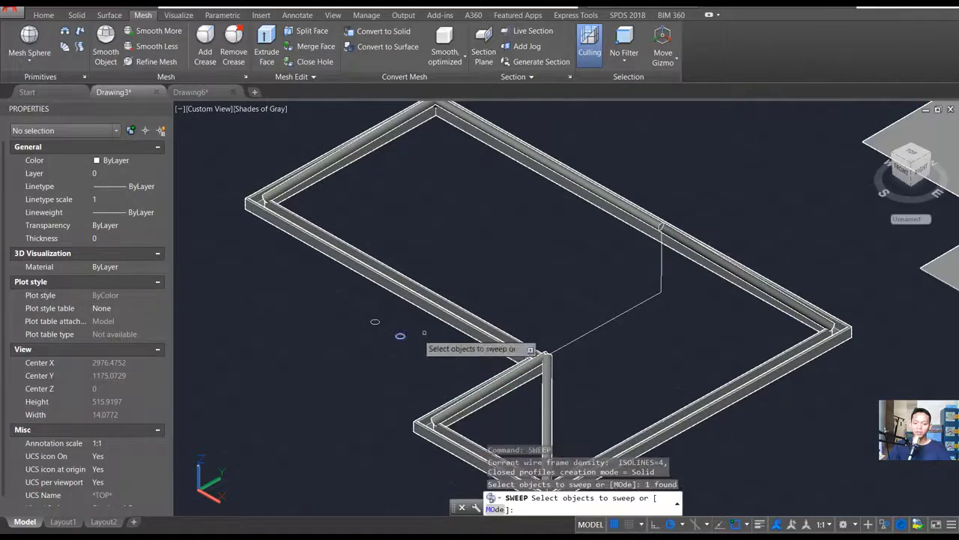
key("Return")
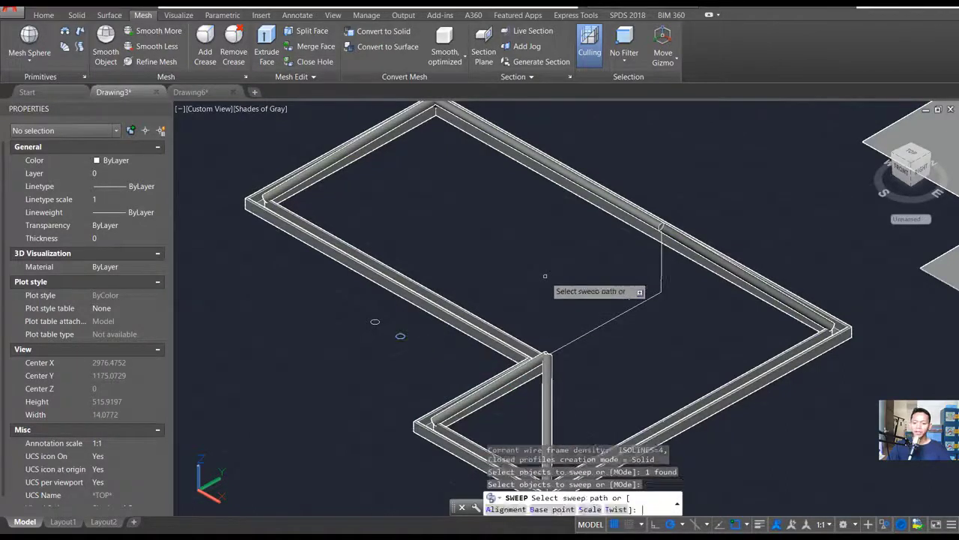
left_click(591, 330)
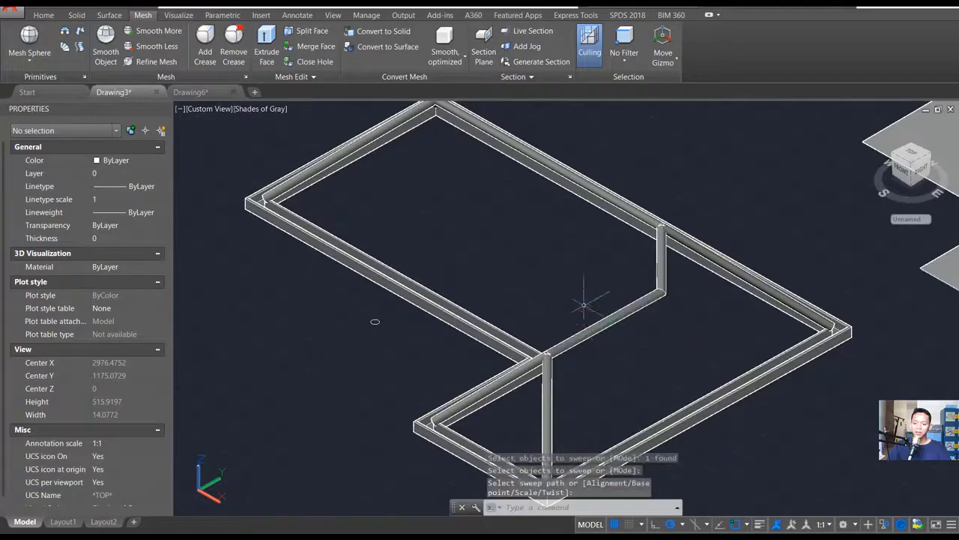
- End the object isolation to bring back the hidden L-shaped roof solid
middle_click_drag(592, 331, 524, 330, "shift")
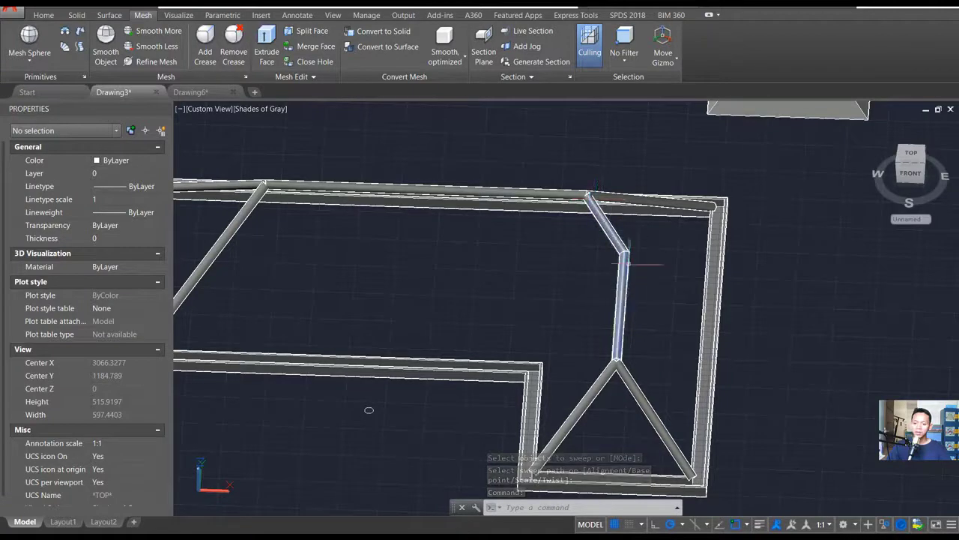
scroll(515, 330, "down", 2)
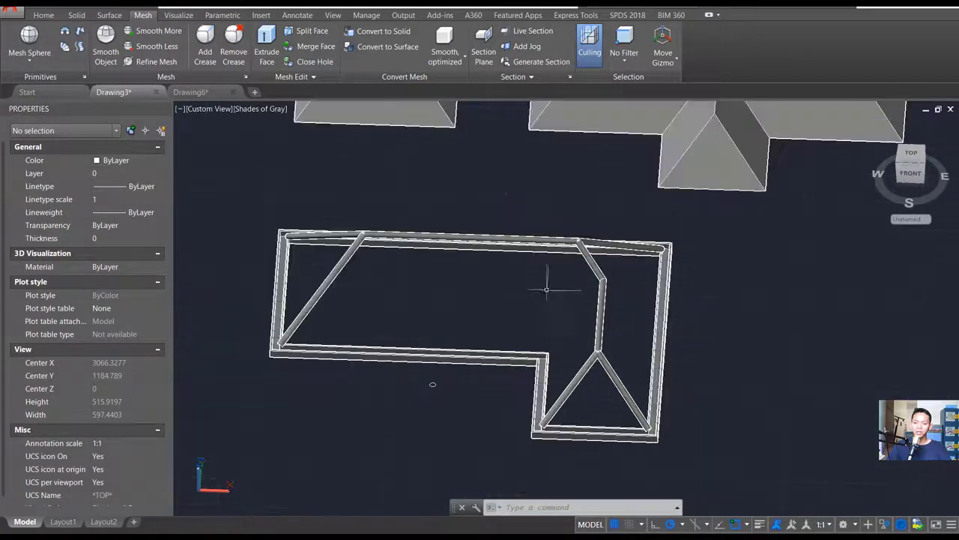
right_click(503, 177)
mouse_move(541, 227)
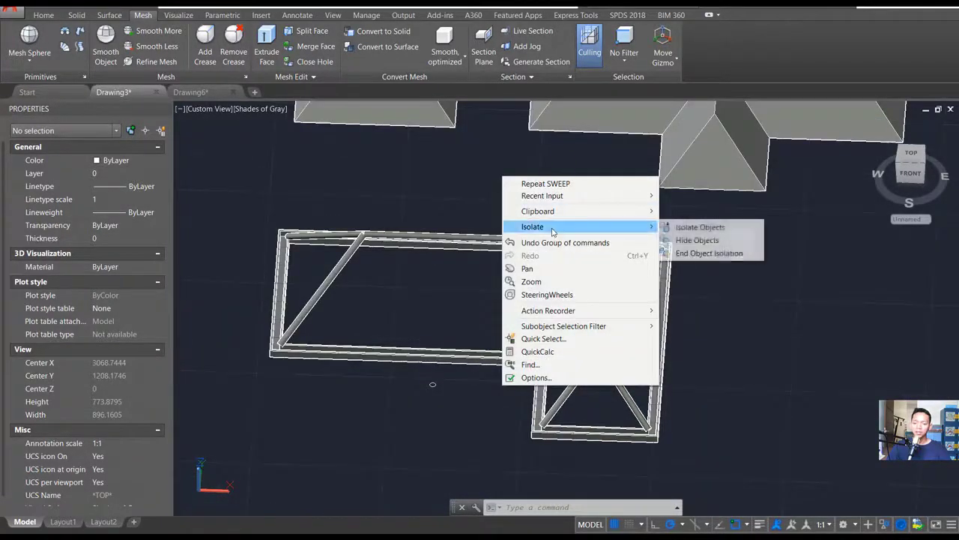
left_click(700, 255)
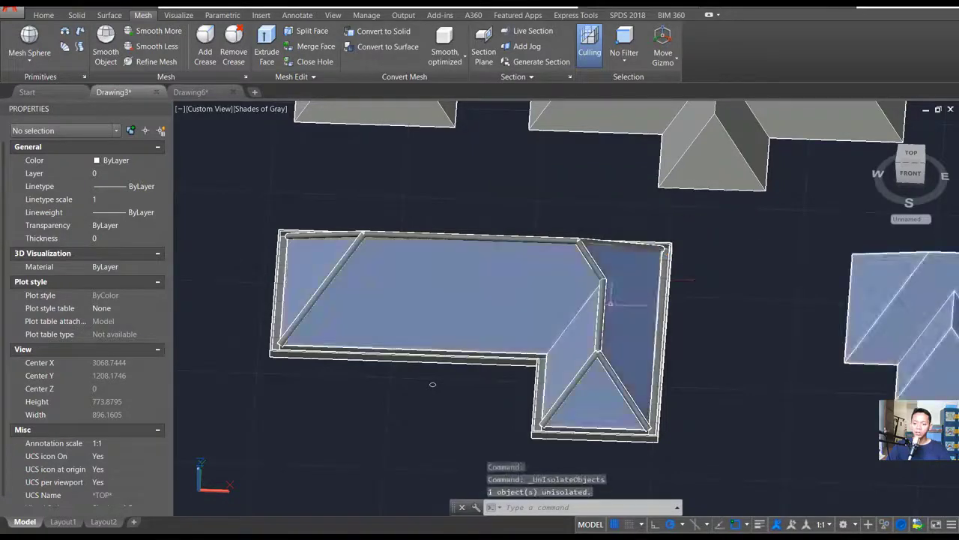
- Extrude the end face of the short wing's ridge cap about 11.75 units outward over the joint at the hip peak
left_click_drag(616, 305, 524, 289, "shift")
scroll(518, 361, "up", 3)
scroll(526, 381, "up", 4)
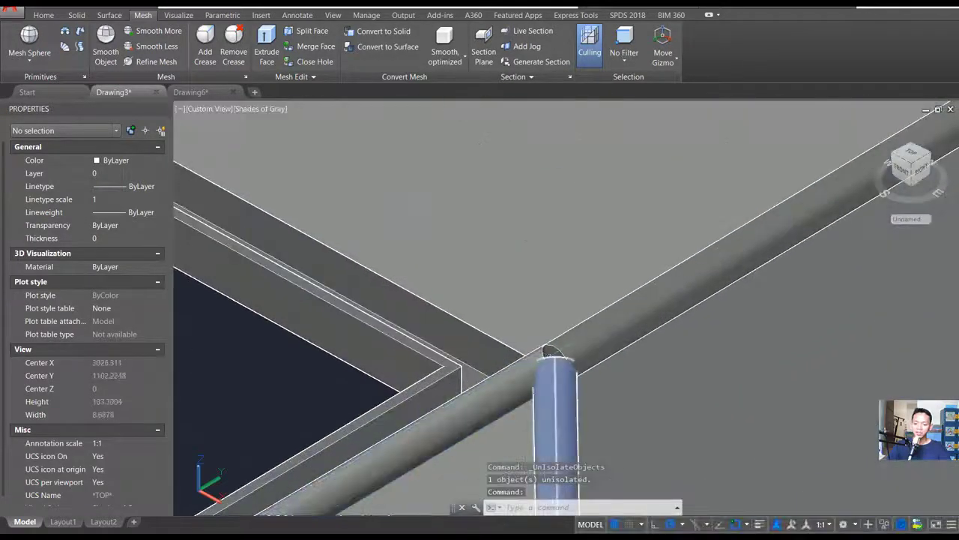
middle_click_drag(521, 301, 517, 290, "shift")
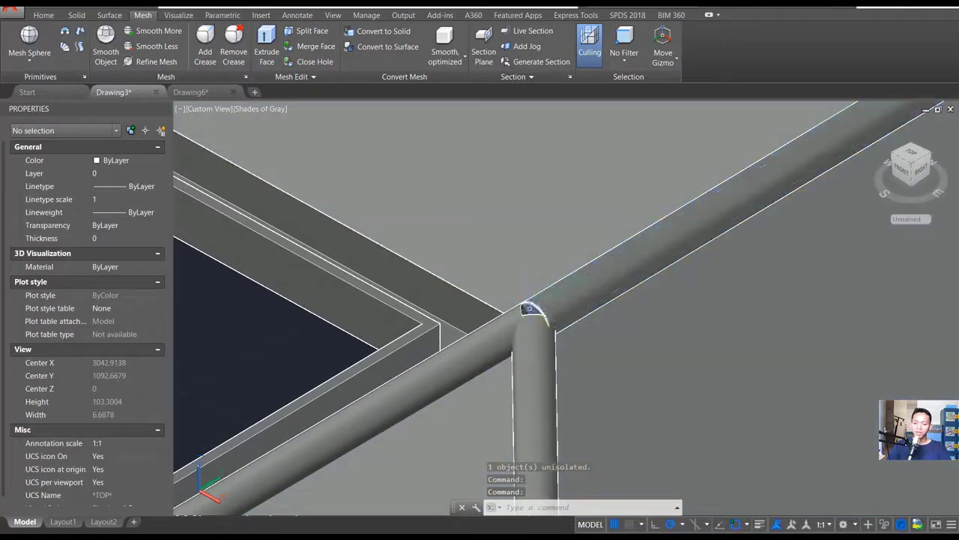
left_click(529, 308, "ctrl")
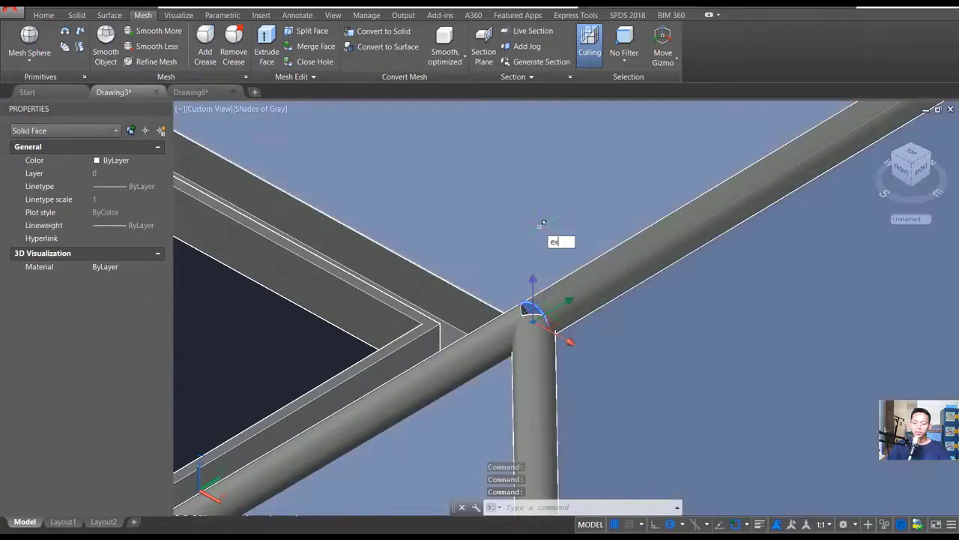
key("Return")
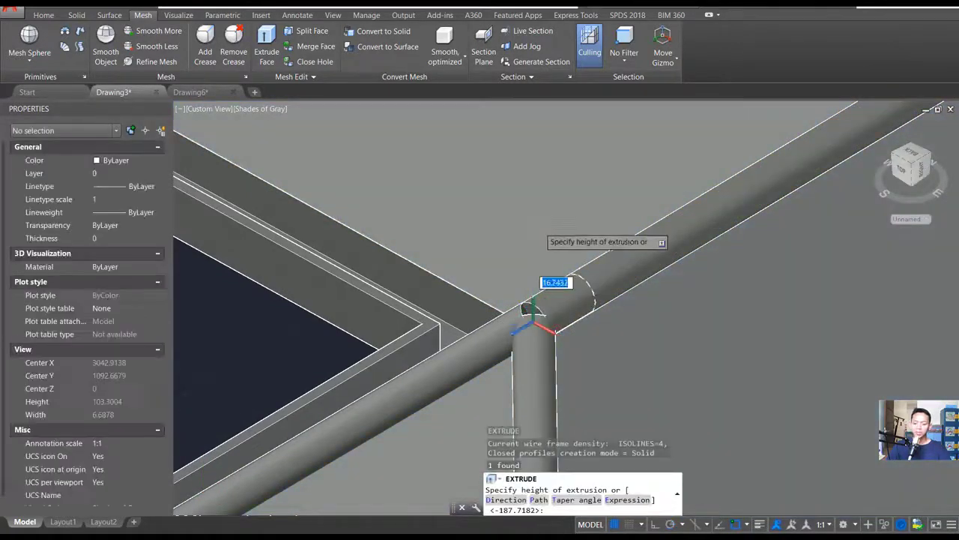
left_click(377, 129)
- Extrude the main ridge cap's end face about 11.52 units over the joint where it meets the short wing's caps
scroll(377, 133, "down", 5)
middle_click_drag(295, 188, 592, 300, "shift")
scroll(601, 338, "up", 5)
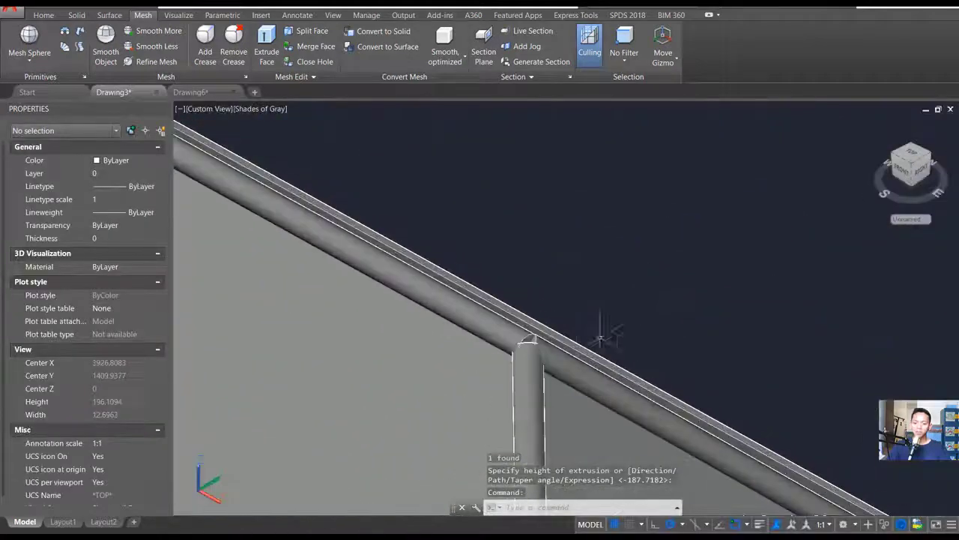
key("Return")
scroll(543, 347, "up", 3)
left_click(504, 332, "ctrl")
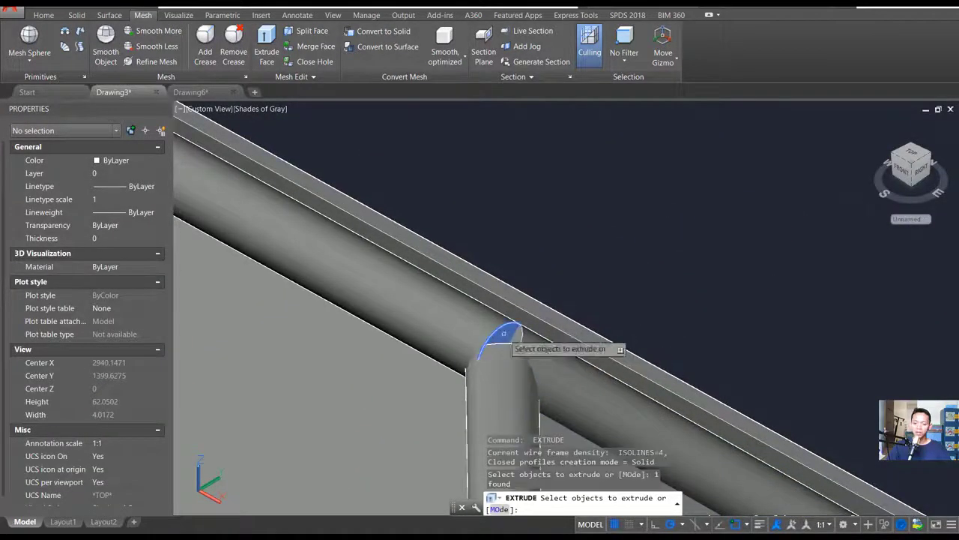
key("Return")
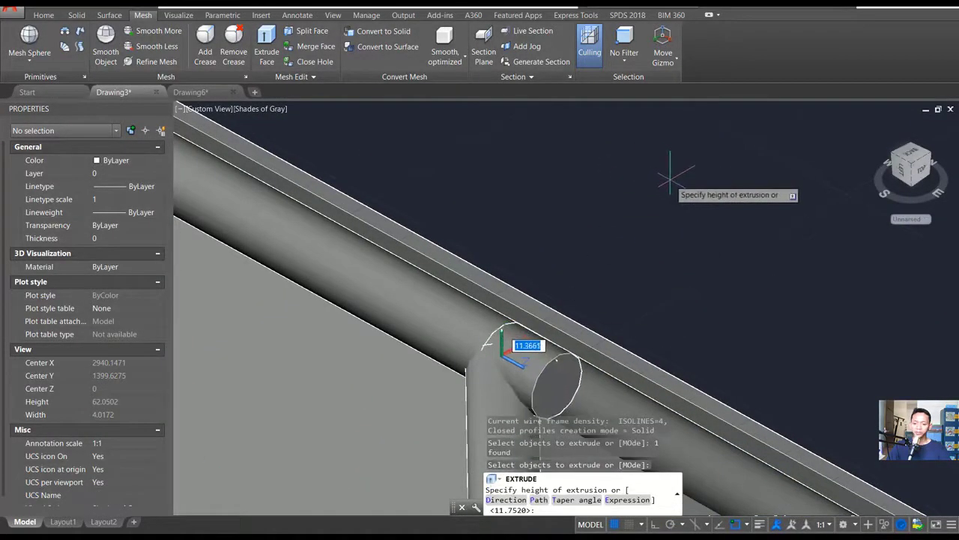
left_click(670, 180)
- Extrude the cap end face at the far end of the main ridge outward to fill the joint with the hip caps
scroll(670, 180, "down", 7)
middle_click_drag(334, 320, 561, 279, "shift")
scroll(402, 293, "up", 8)
key("Return")
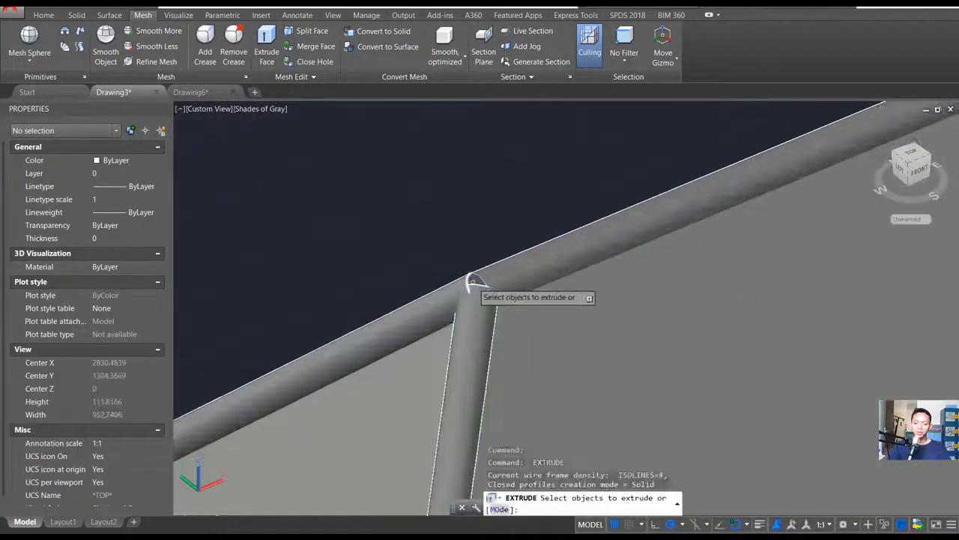
left_click(475, 279)
key("Return")
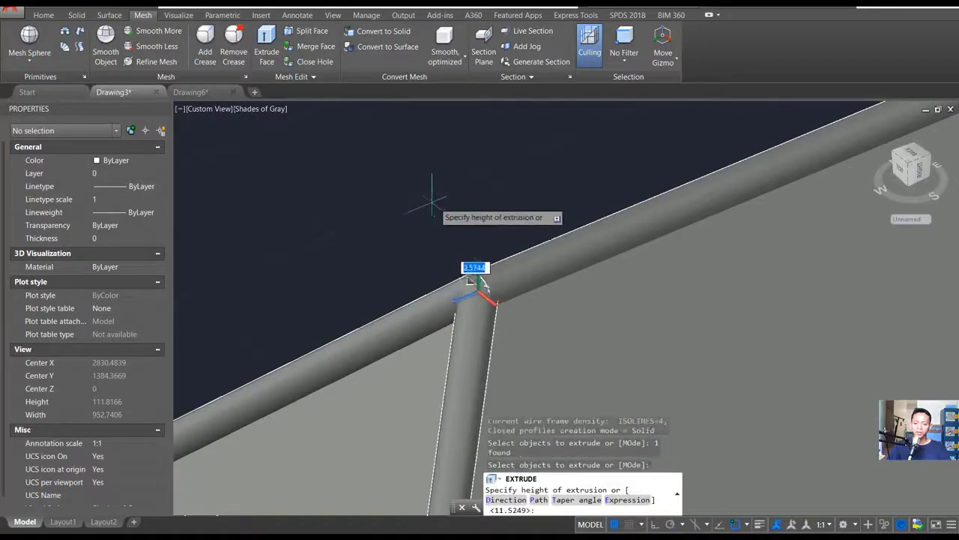
left_click(396, 206)
scroll(567, 202, "down", 8)
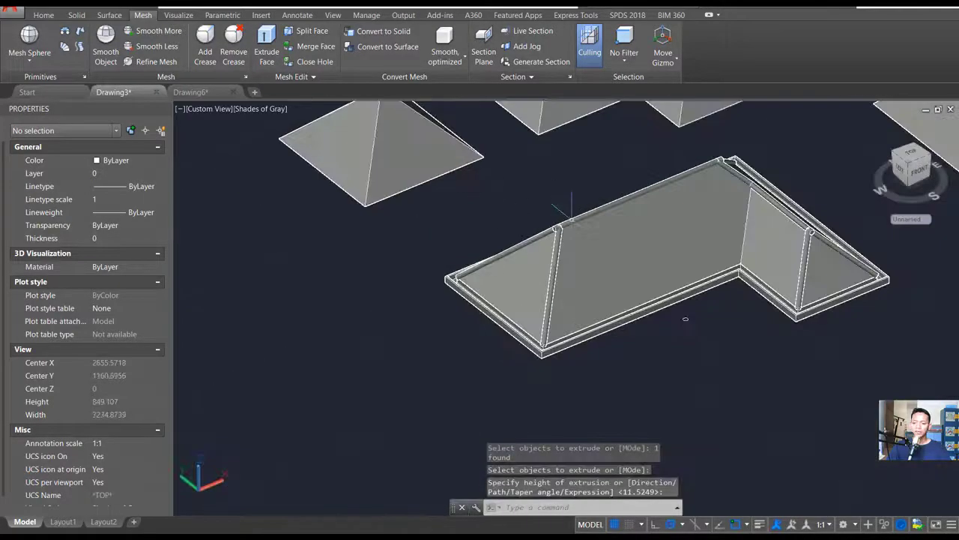
middle_click_drag(651, 314, 696, 317, "shift")
middle_click_drag(654, 252, 576, 285)
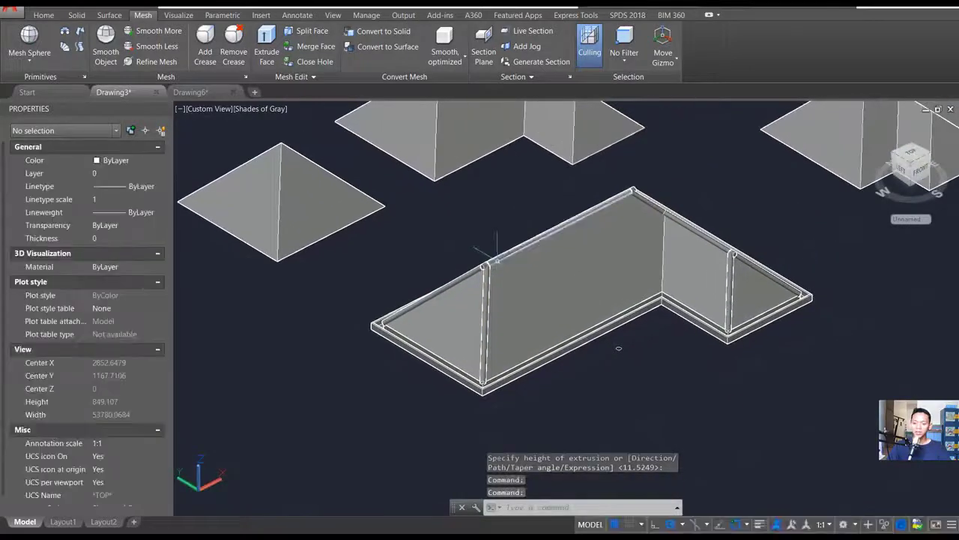
scroll(505, 267, "up", 2)
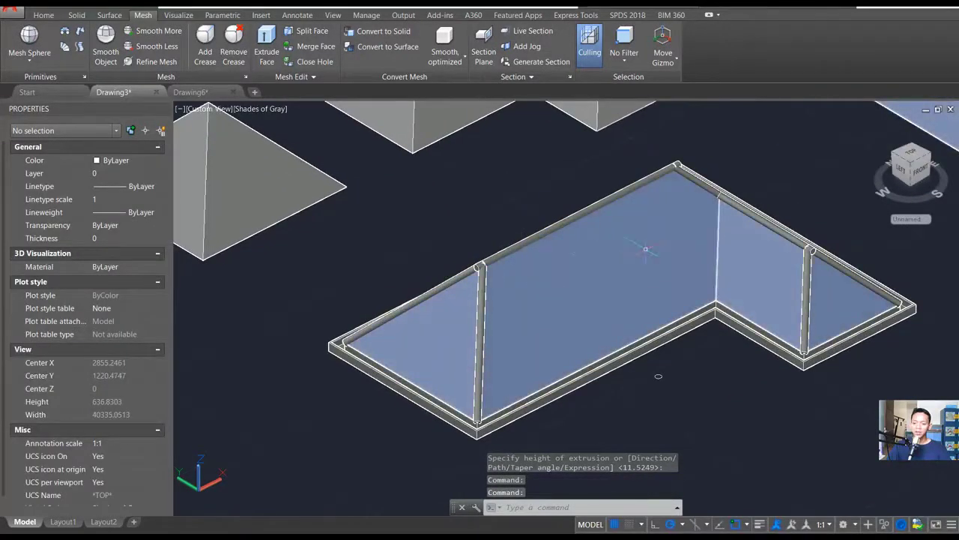
mouse_move(658, 376)
middle_mouse_down("shift")
mouse_move(655, 397)
mouse_move(657, 387)
middle_mouse_up("shift")
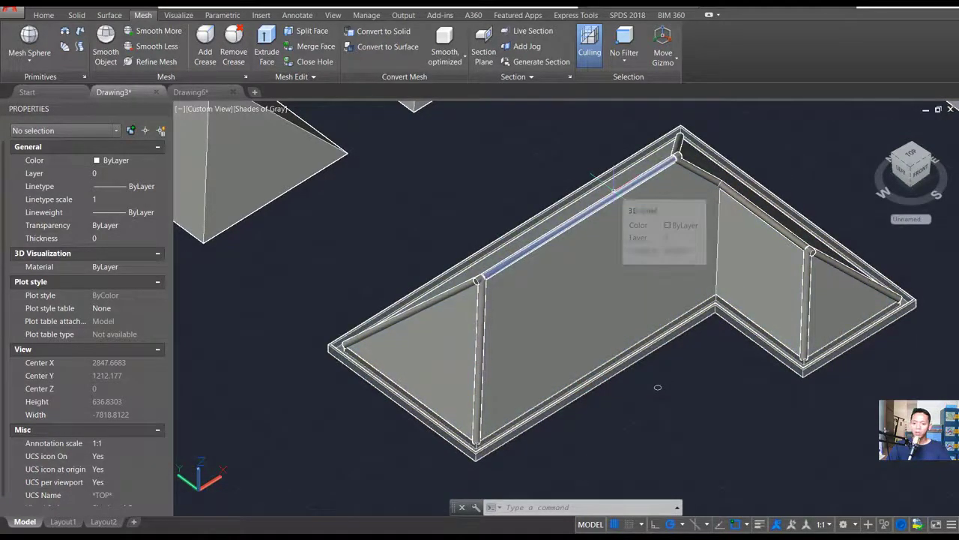
middle_click_drag(654, 248, 645, 239, "shift")
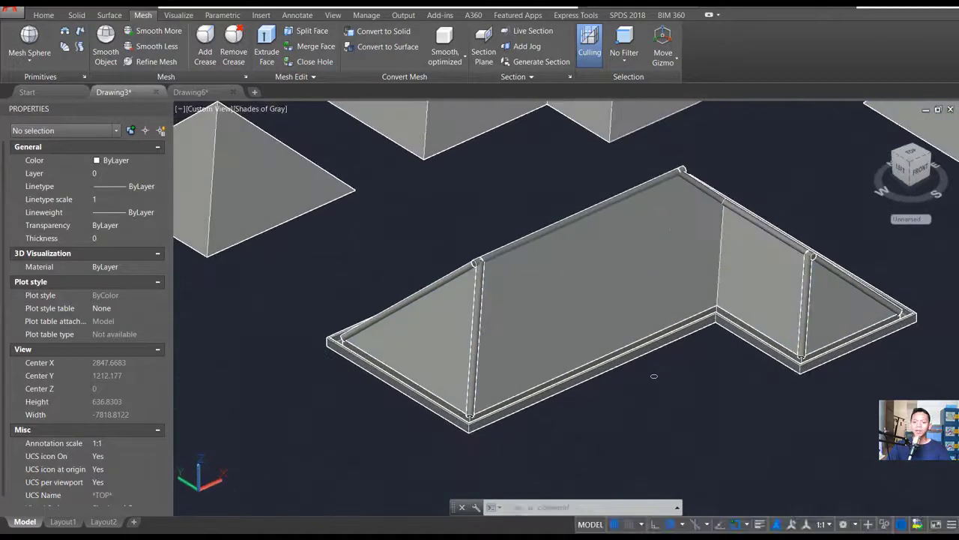